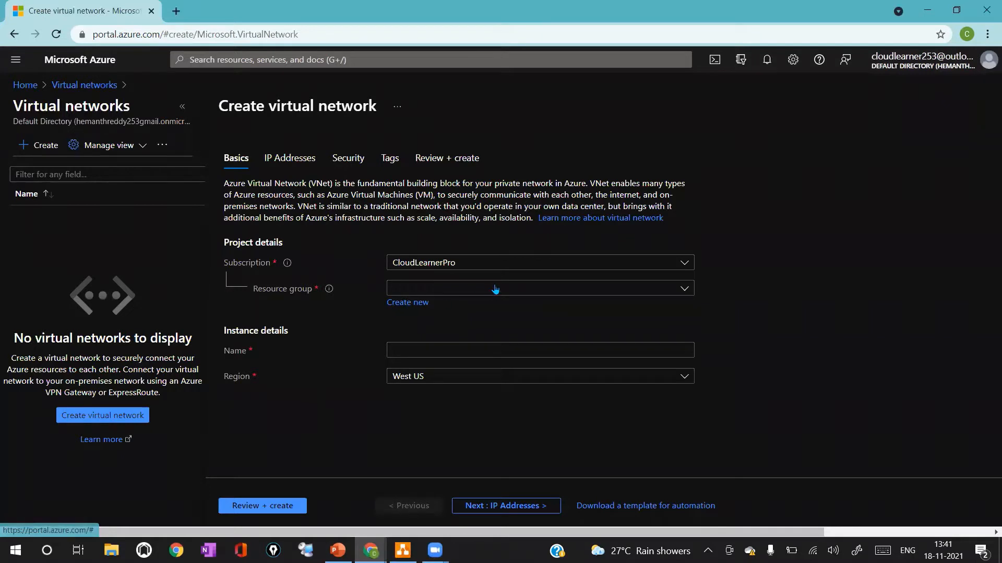
Select the Demo-RG resource group and name the new virtual network VNet-test-01
click(495, 291)
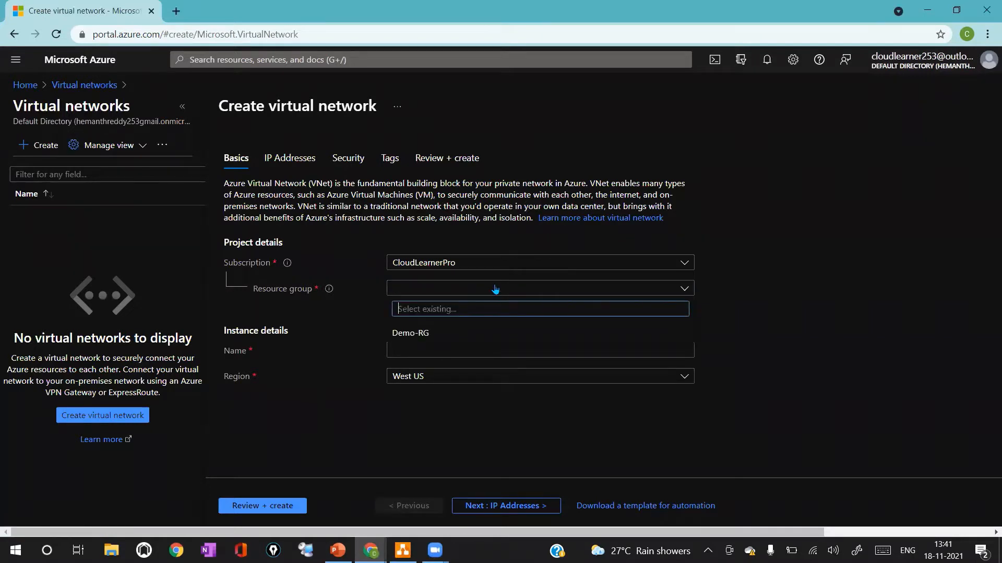
click(448, 333)
click(443, 351)
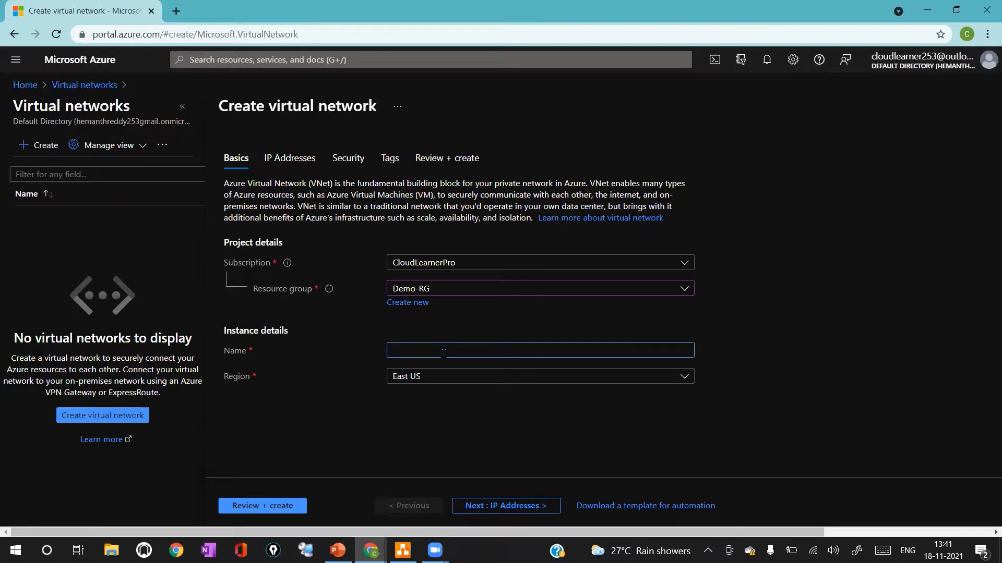
text(VNet)
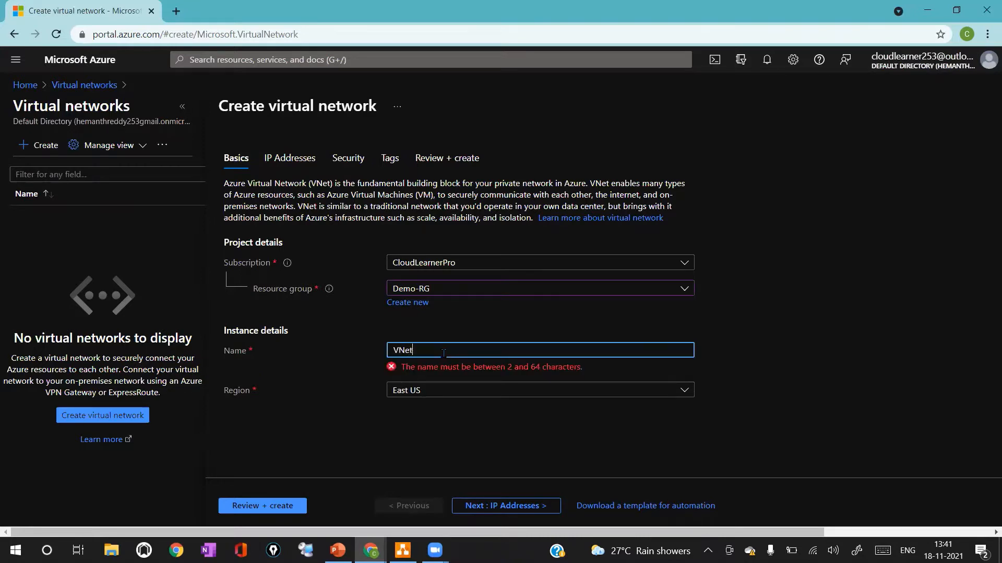
text(-test)
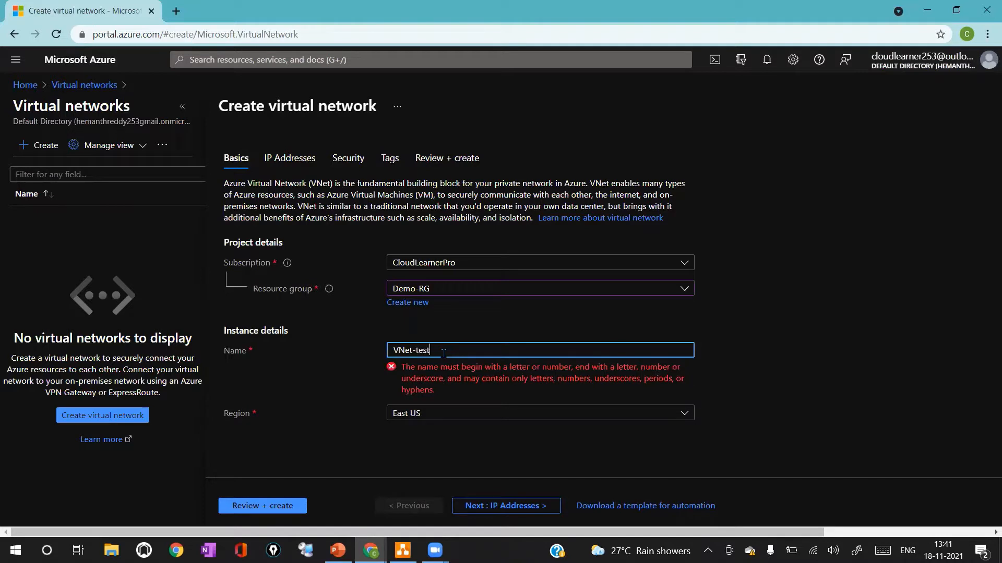
text(-01)
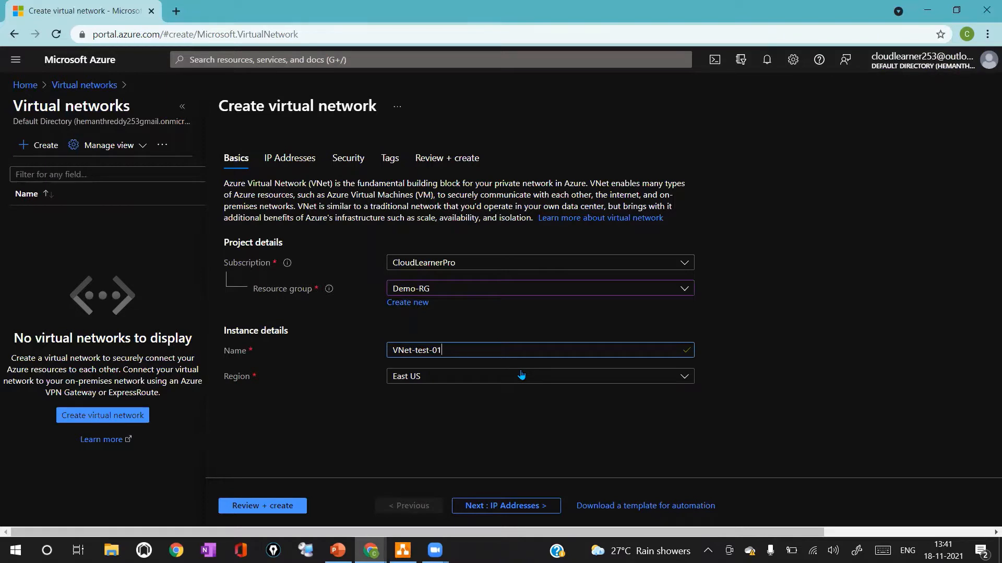
Set the region to West Europe and continue to the IP Addresses settings
click(490, 377)
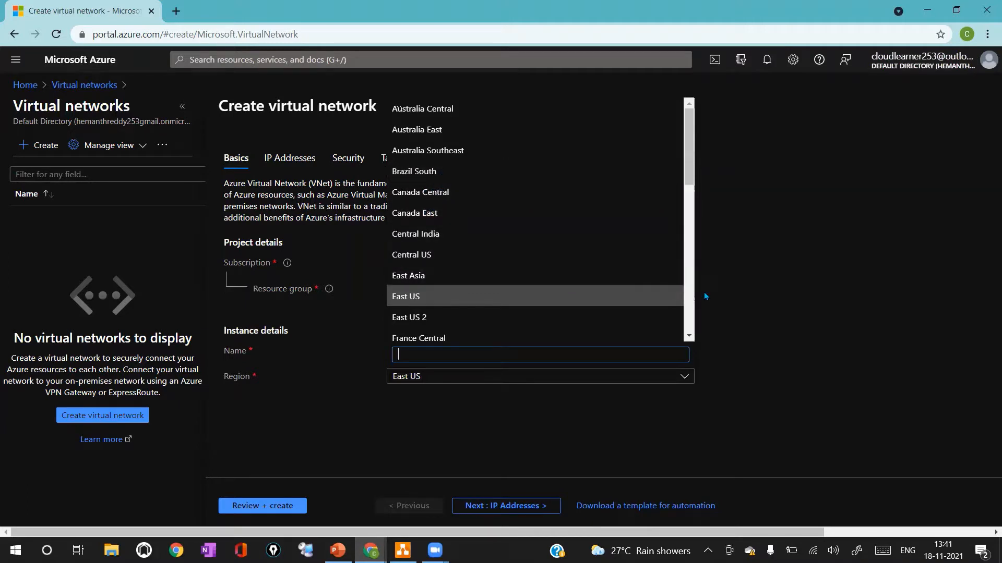
drag(691, 172, 689, 305)
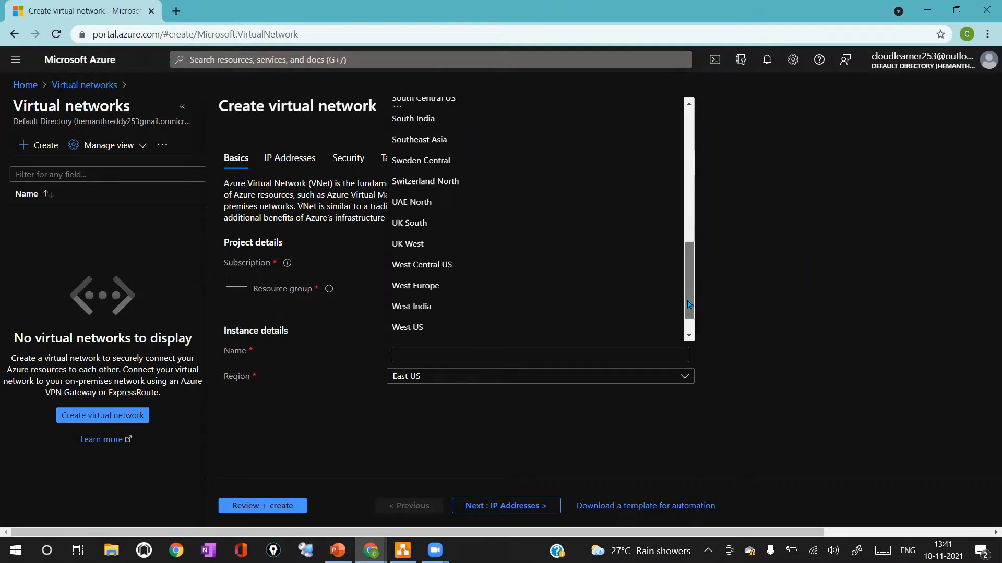
click(503, 292)
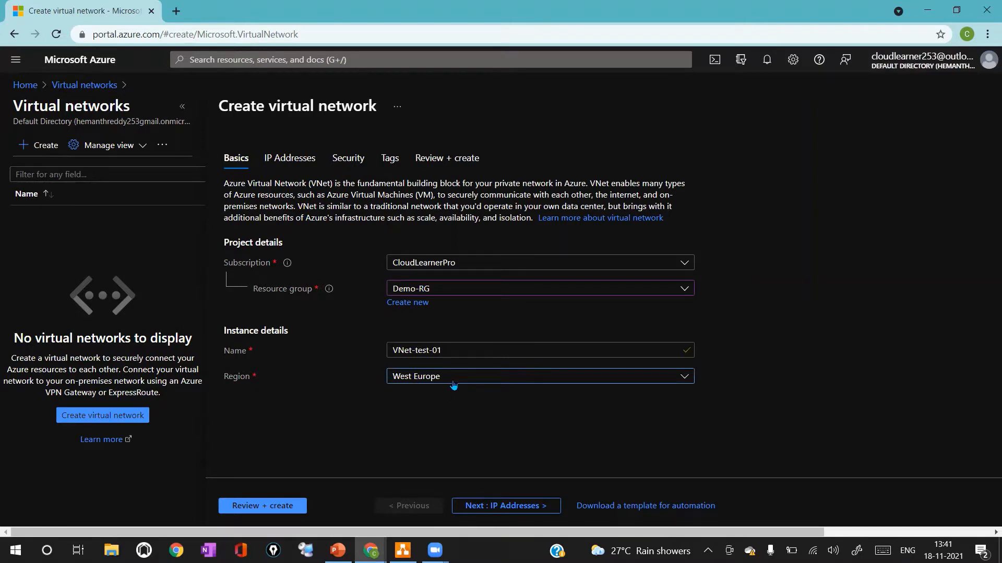
click(491, 506)
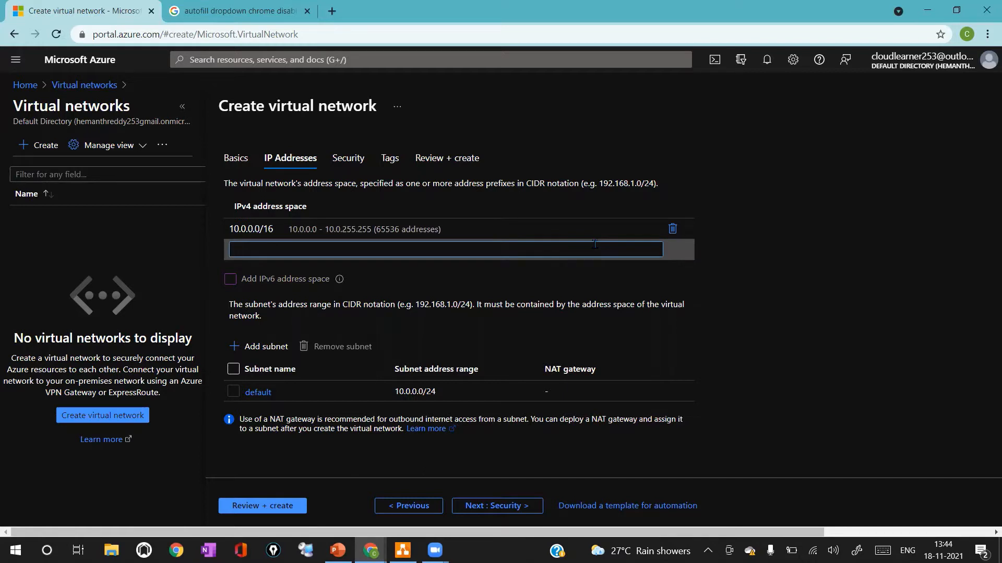
Add 192.168.10.0/28 as an additional IPv4 address space
text(192.)
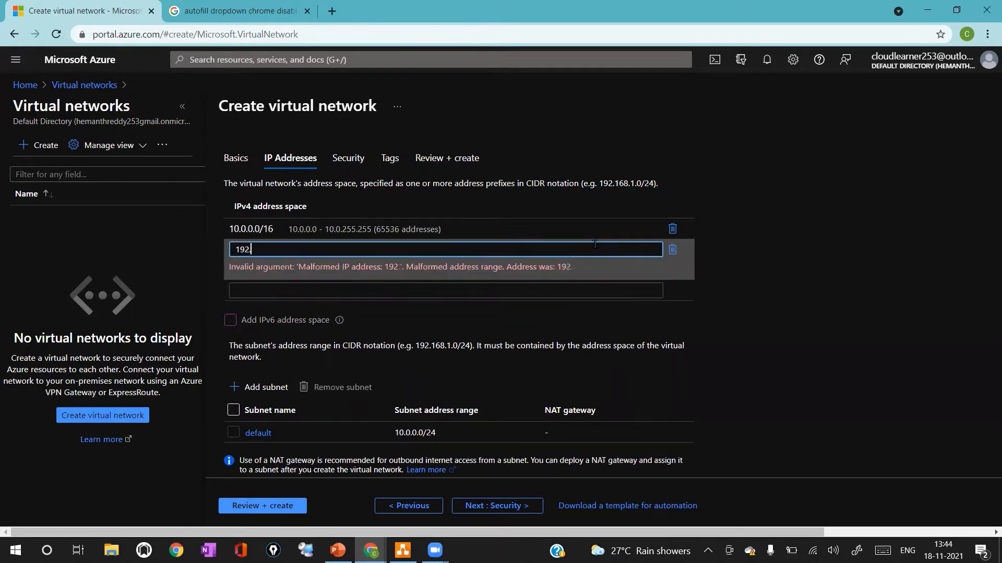
text(168.10.0/)
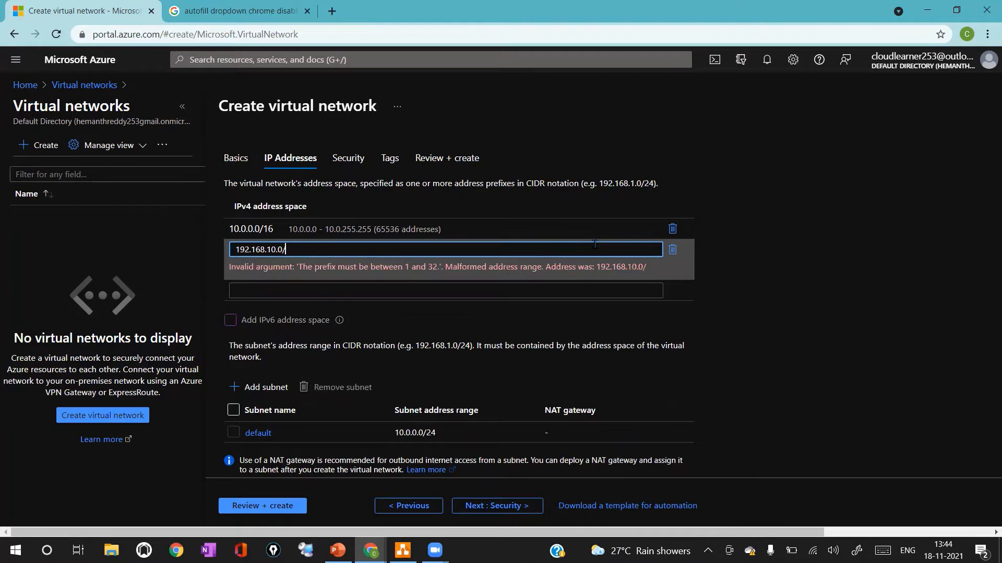
text(28)
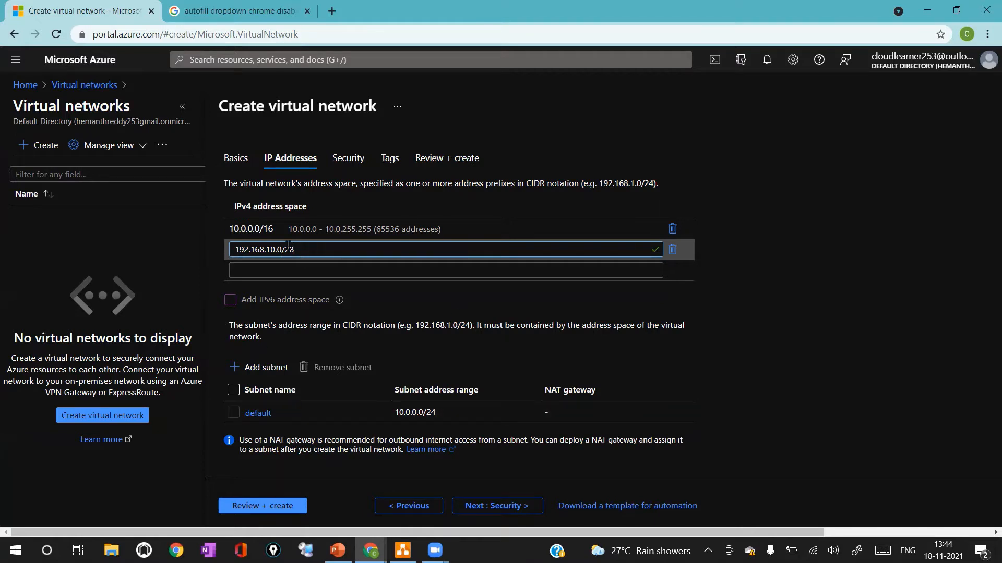
Rename the default subnet to Prod-Subnet and set its address range to 10.0.0.0/28
click(258, 414)
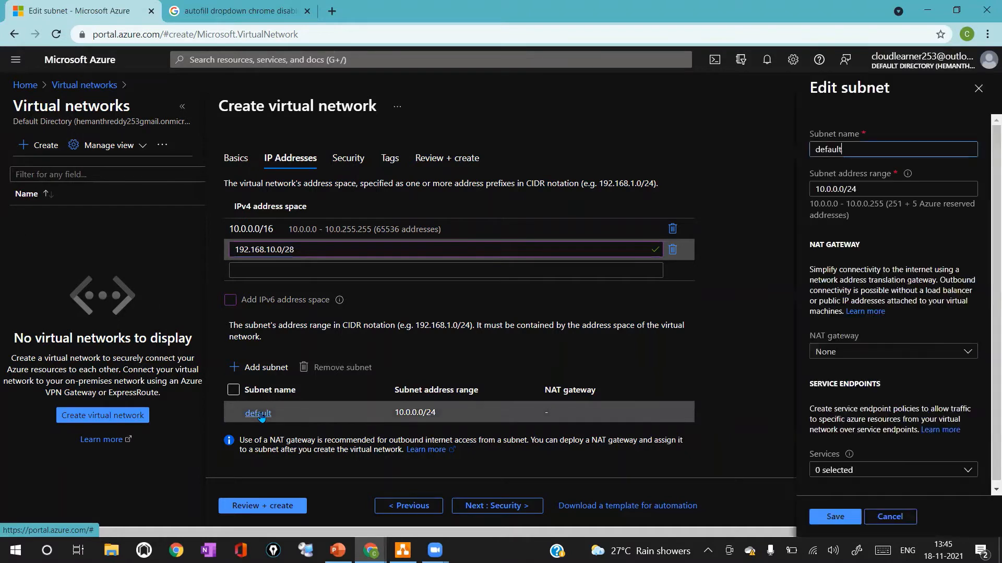
drag(861, 150, 681, 173)
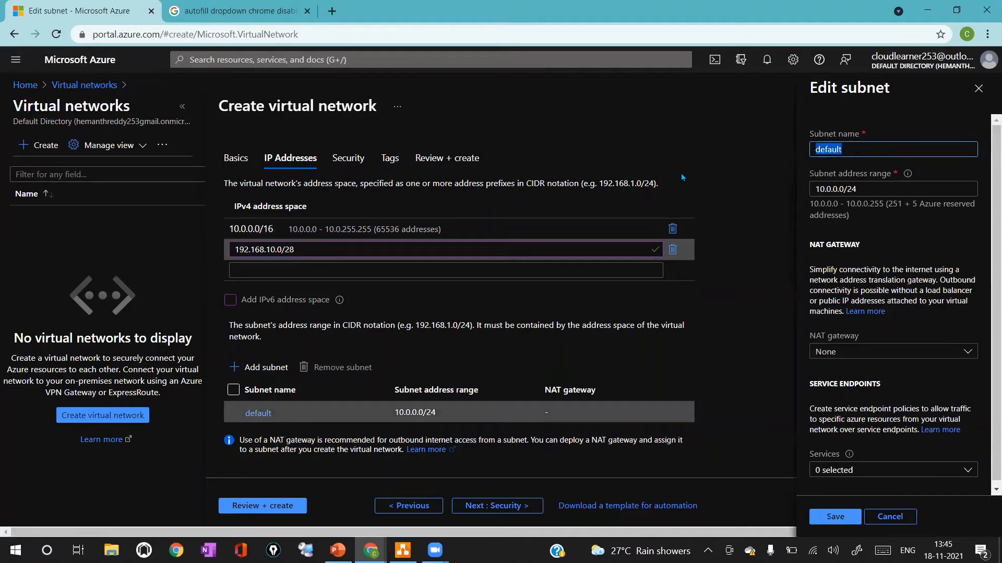
text(Prod-Subnet)
click(863, 192)
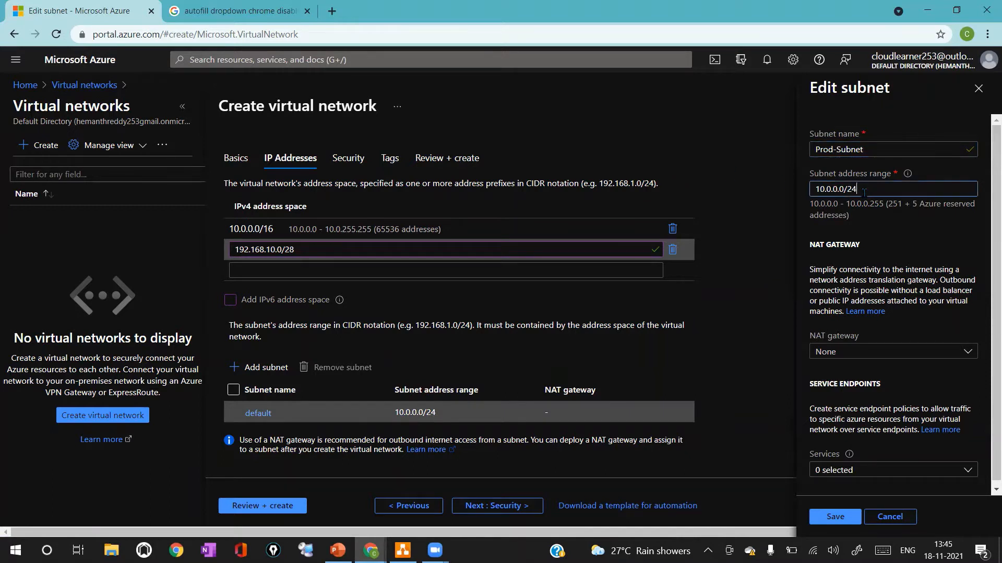
key(BackSpace)
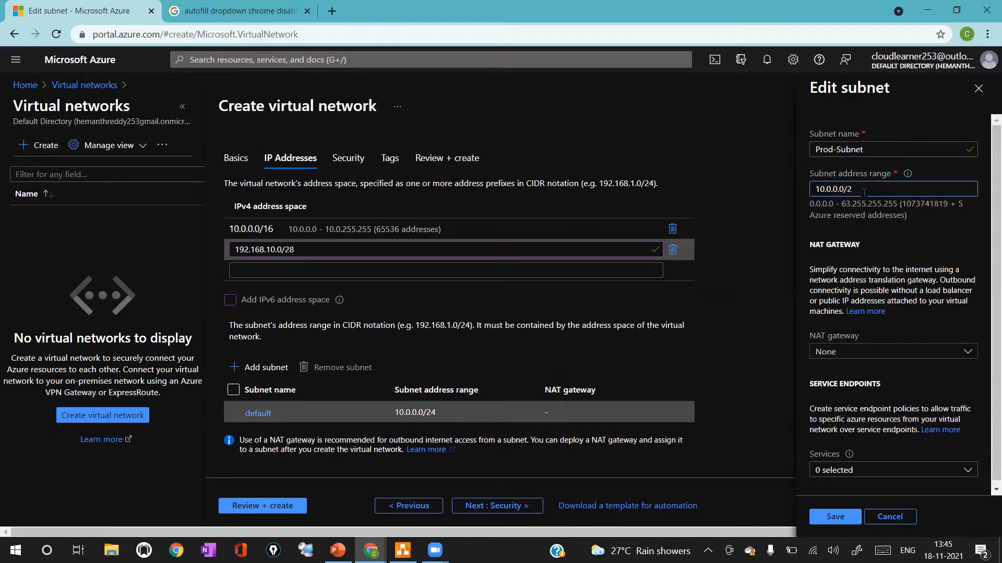
text(8)
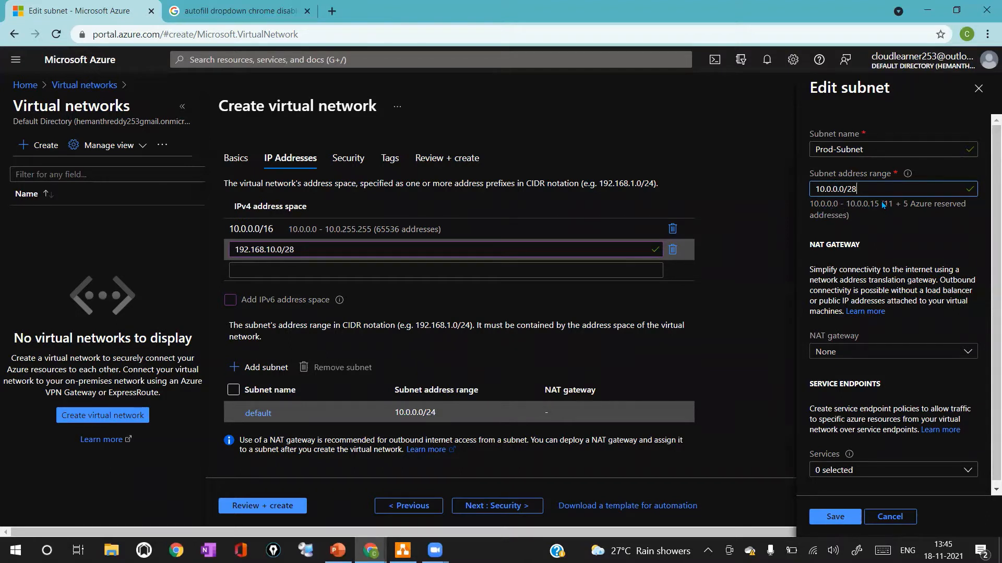
Examine the subnet's available address count and save the Prod-Subnet settings
drag(883, 205, 901, 206)
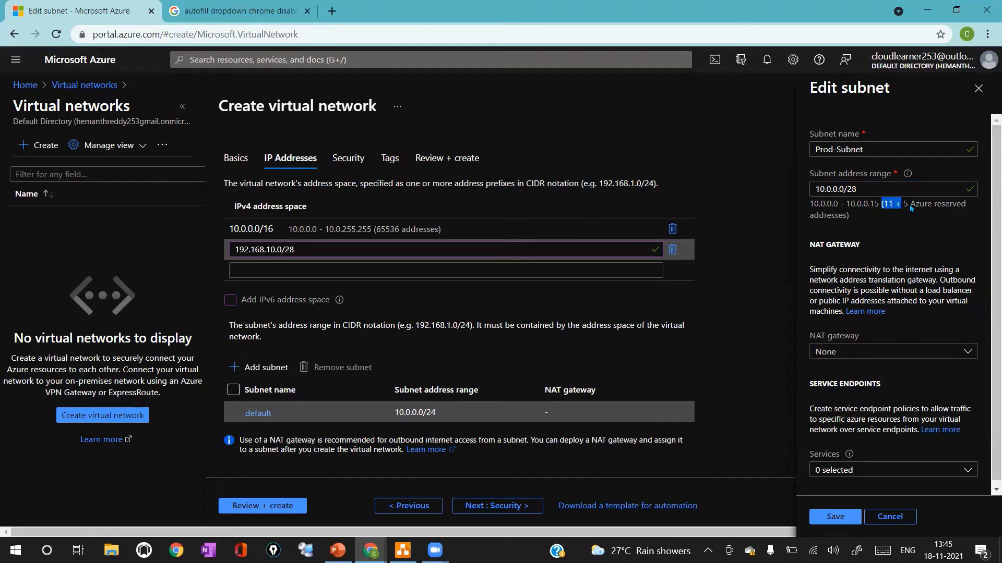
click(900, 208)
drag(904, 208, 911, 208)
drag(809, 204, 882, 207)
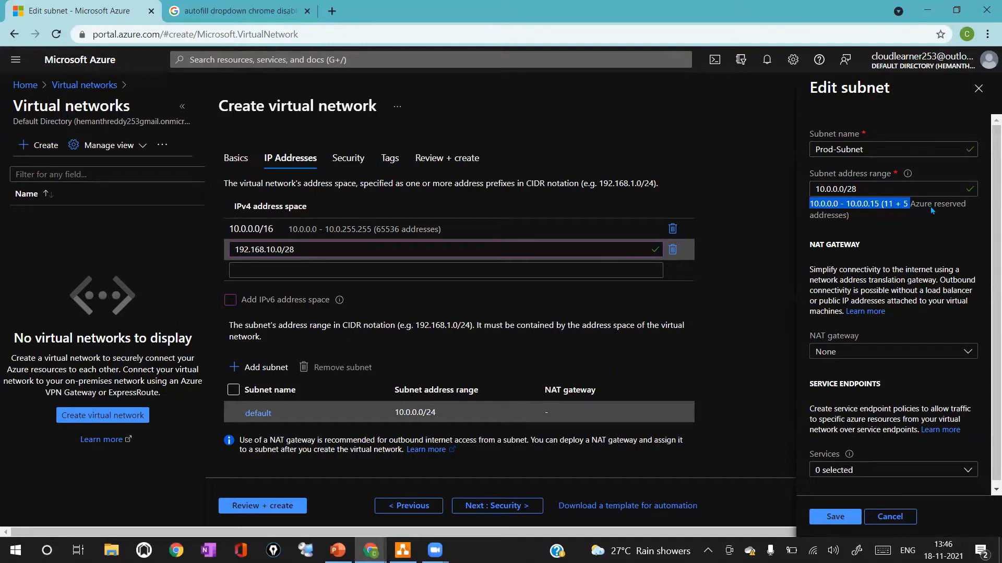
double_click(849, 189)
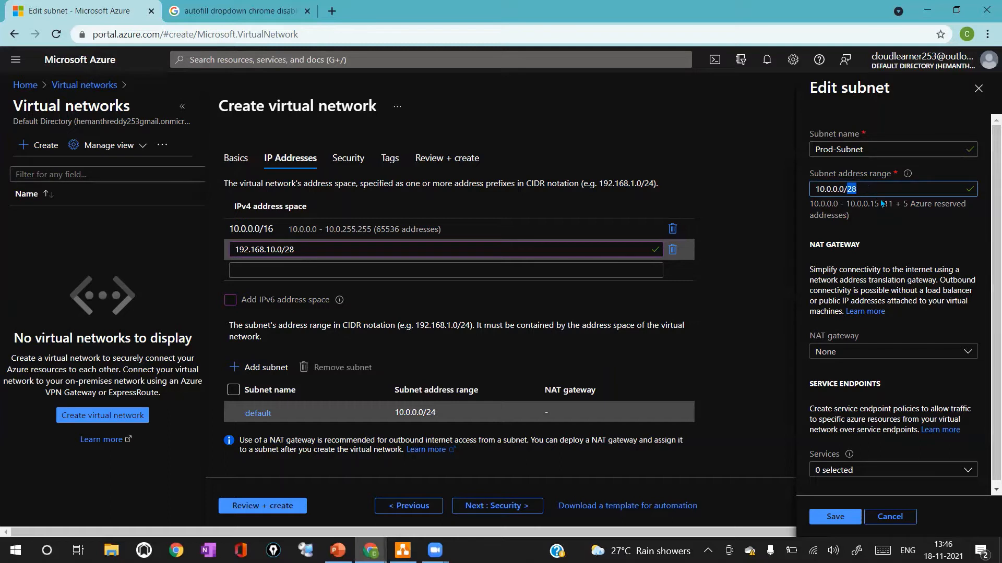
drag(882, 203, 920, 203)
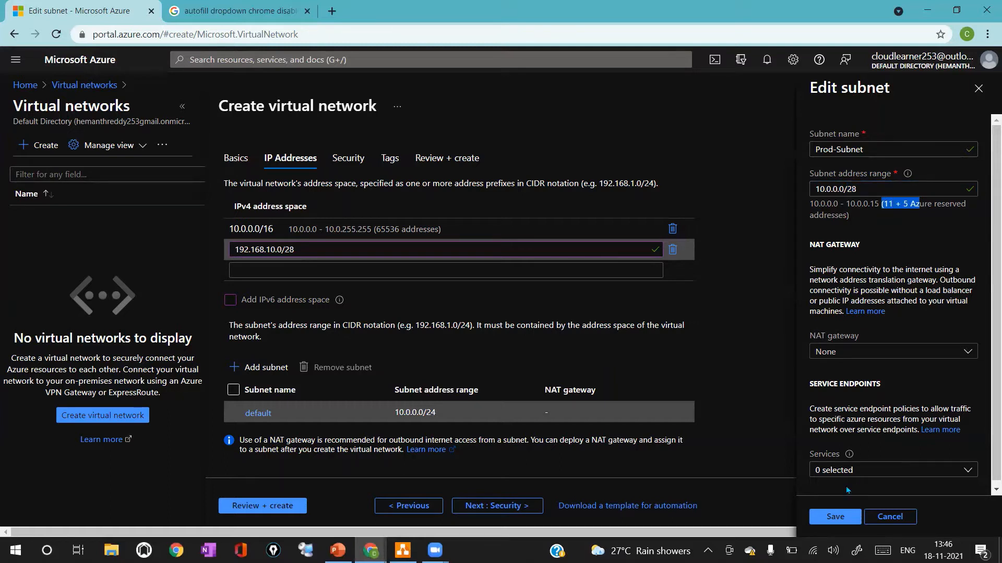
click(910, 270)
click(843, 511)
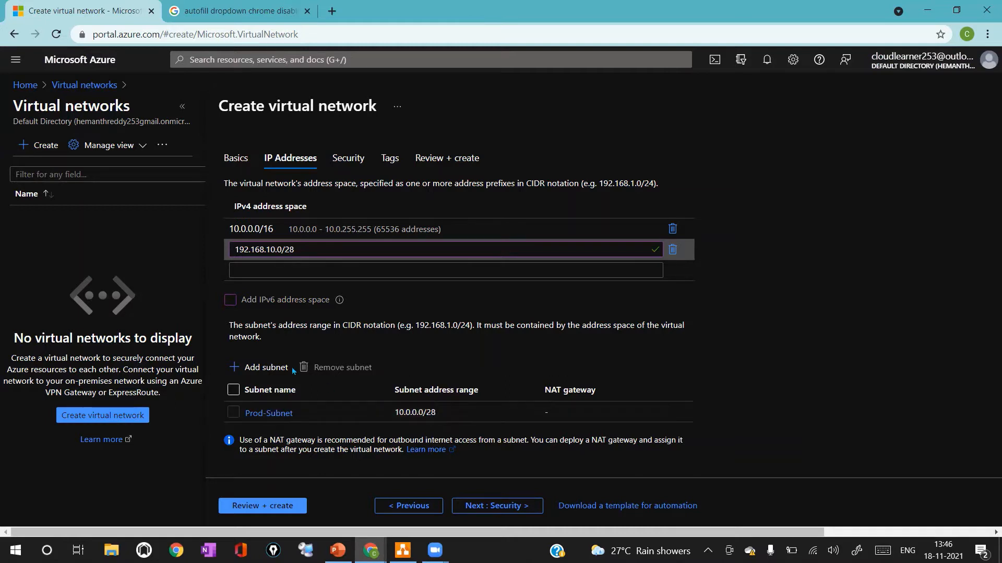
Add a new subnet named Test-Subnet with address range 10.0.2.0/28
click(257, 365)
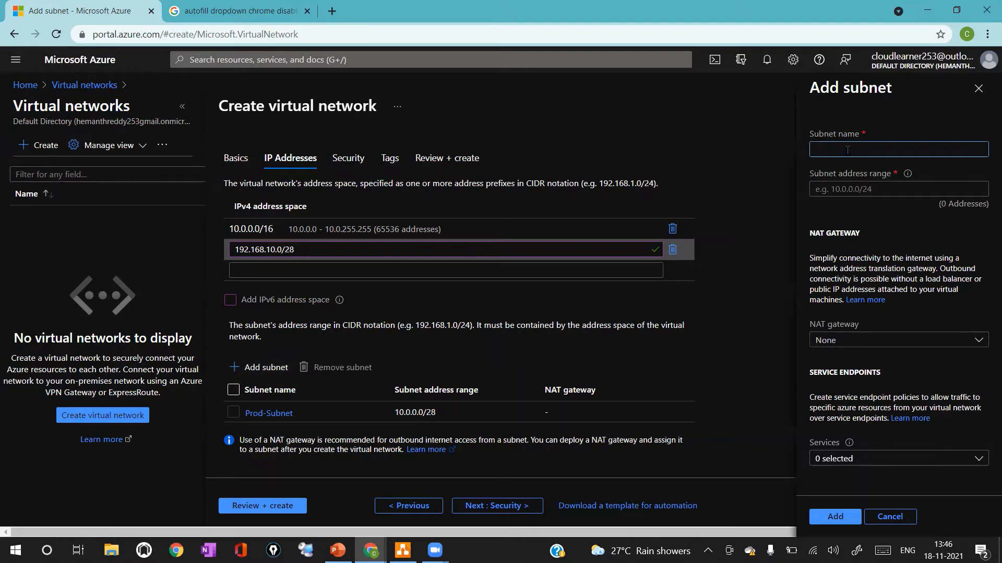
text(Test-)
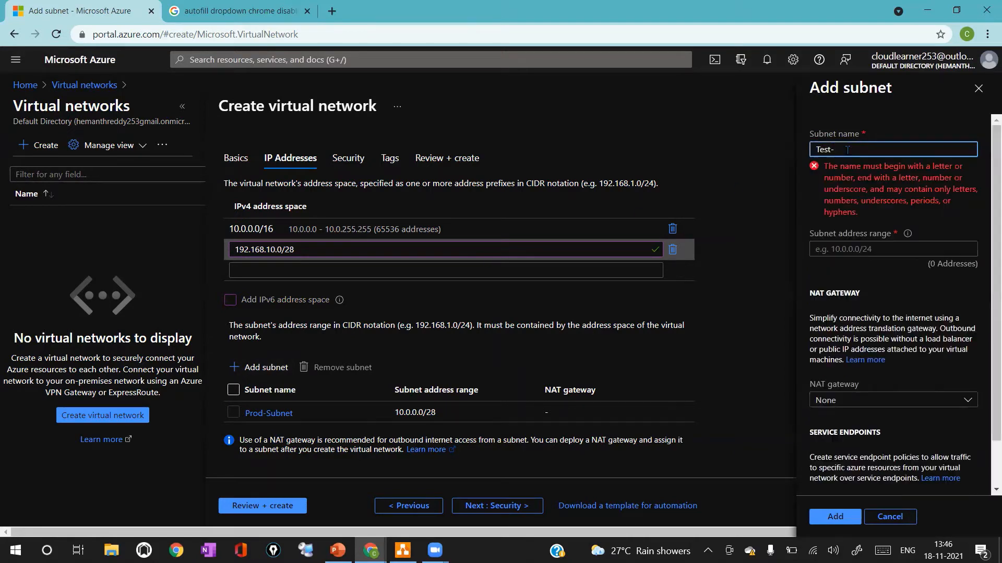
text(Subnet)
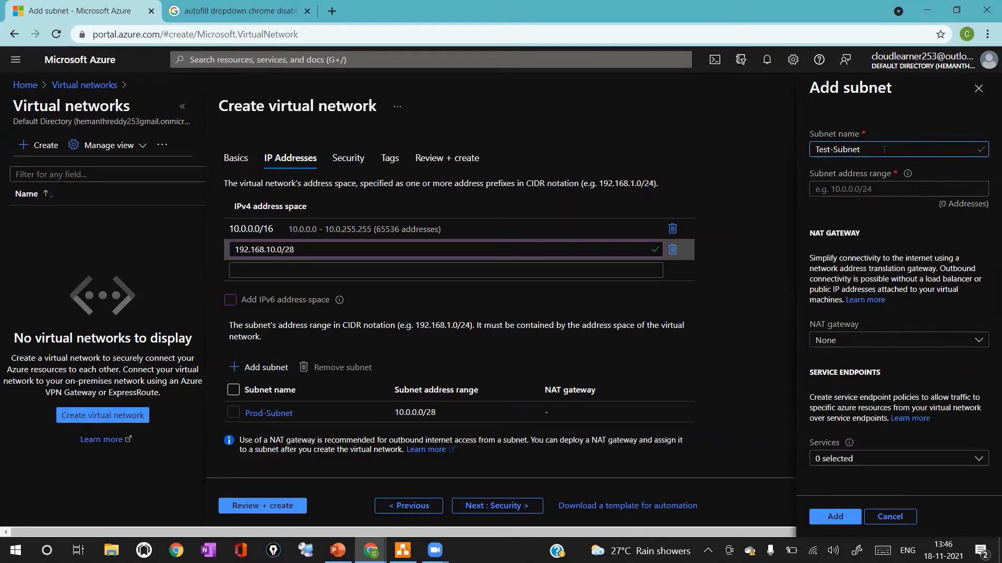
key(Tab)
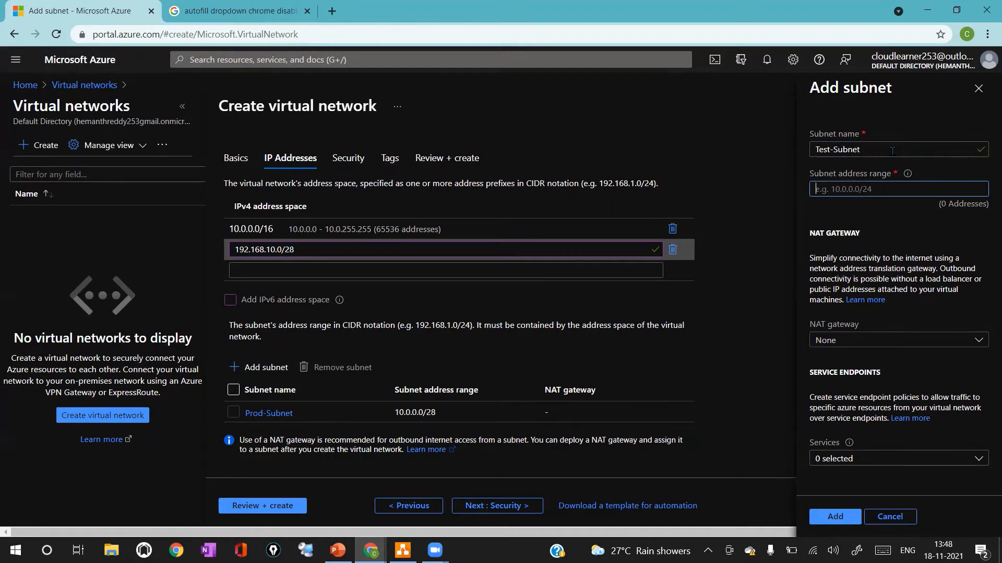
text(10.0.2.0/)
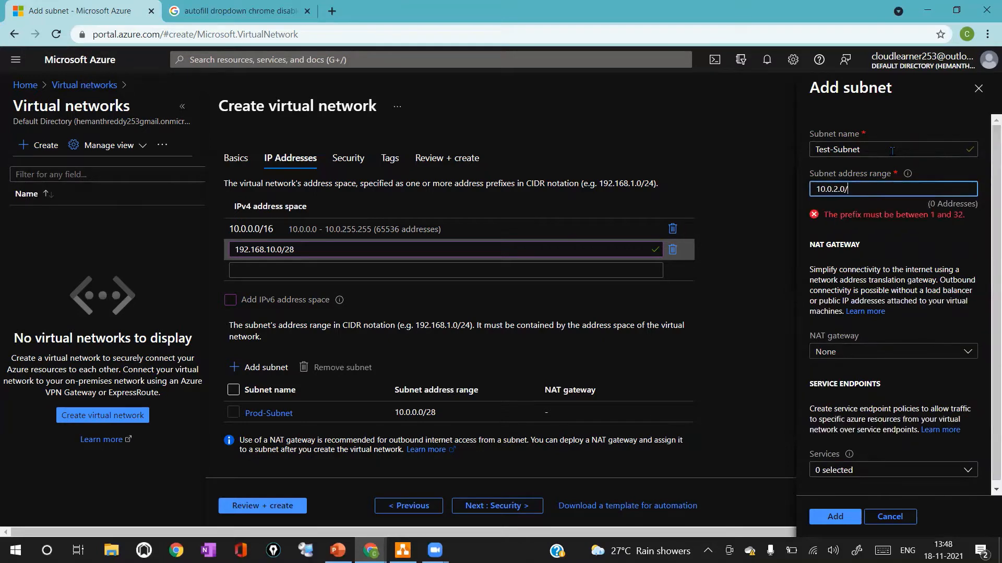
text(28)
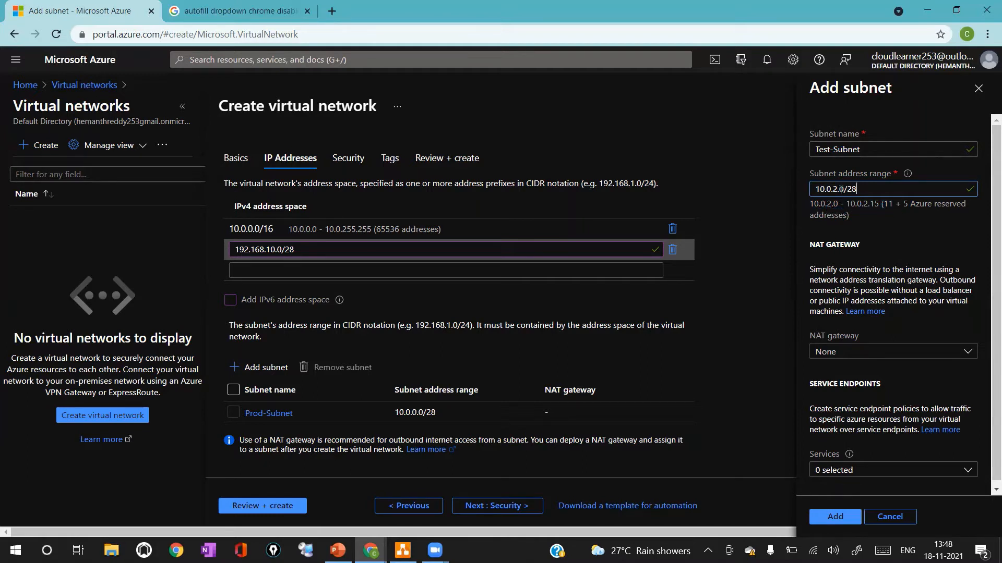
Change Test-Subnet's address range to 10.0.2.0/24 and examine its address count
drag(844, 189, 859, 191)
text(/24)
drag(888, 203, 918, 207)
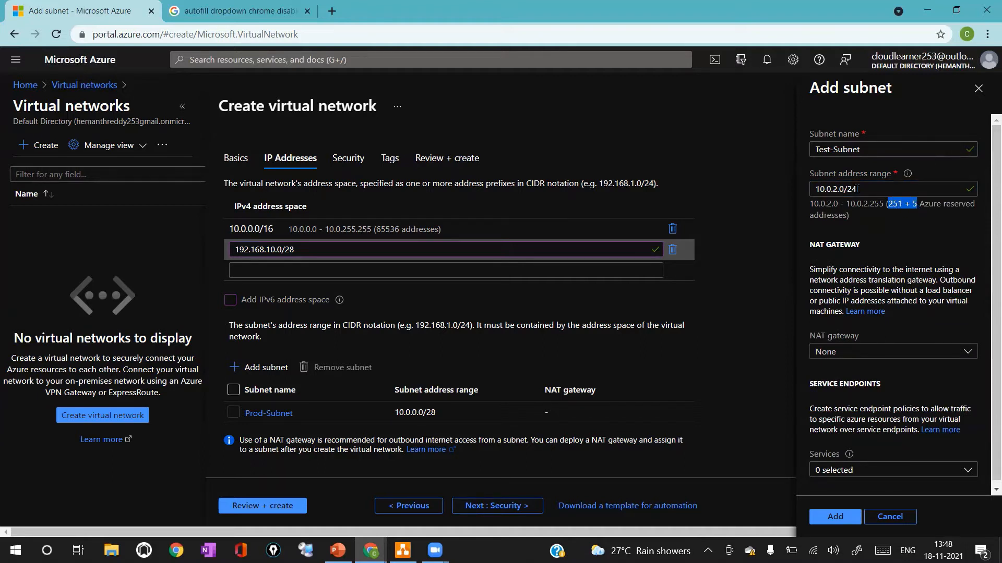
click(862, 189)
drag(895, 207, 920, 207)
click(891, 189)
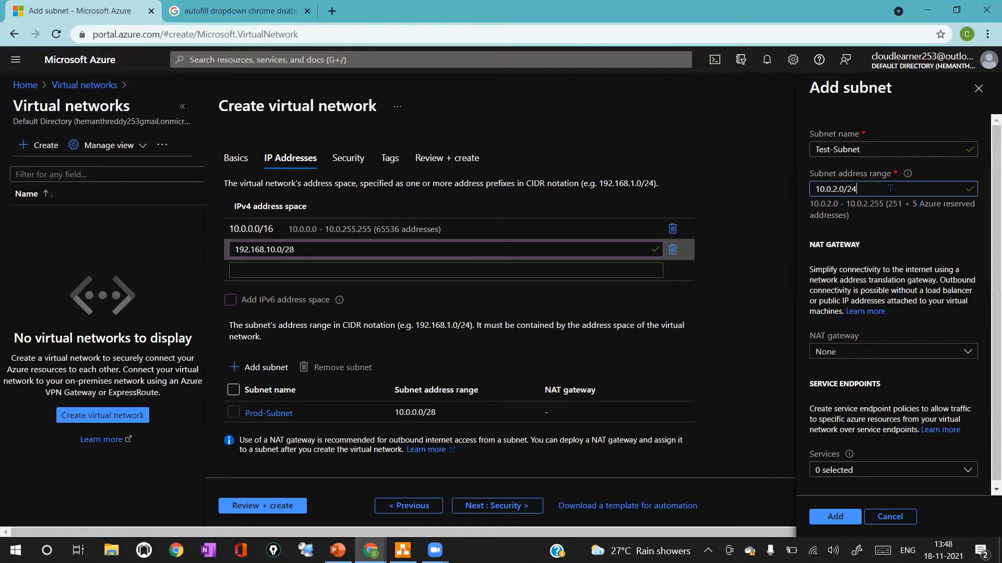
Try setting Test-Subnet's address range to 10.0.2.0/22 and examine its address count
key(BackSpace)
text(2)
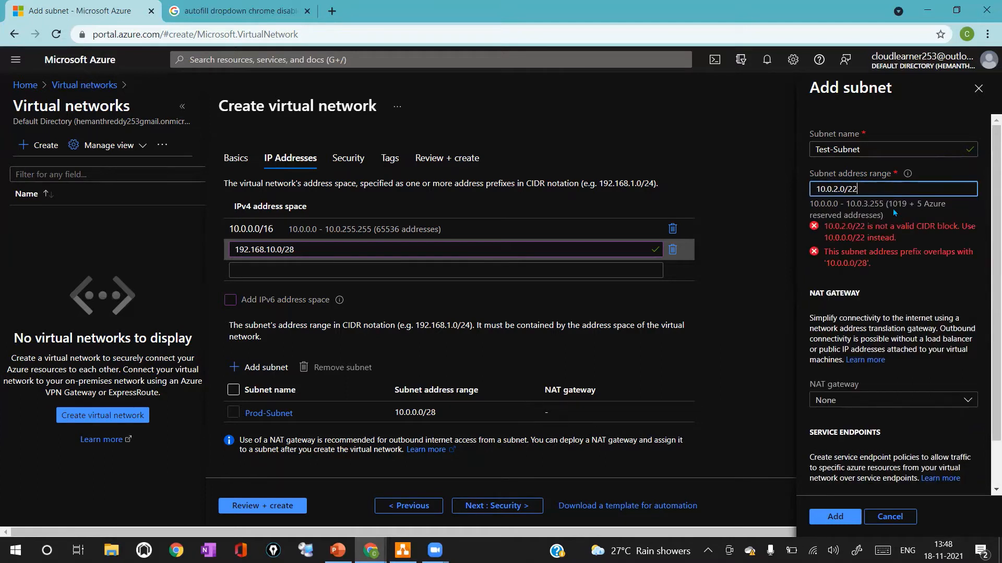
click(891, 206)
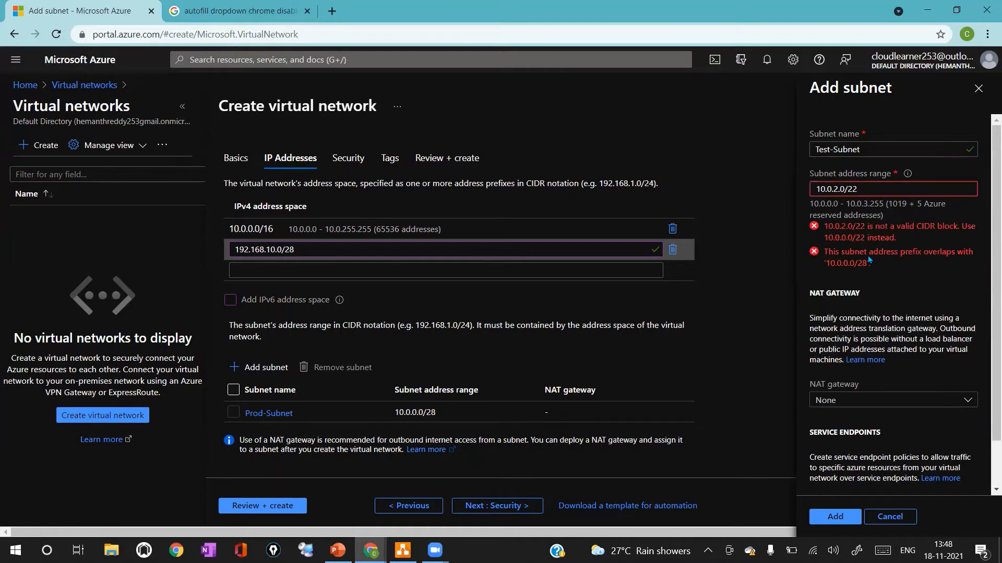
double_click(851, 189)
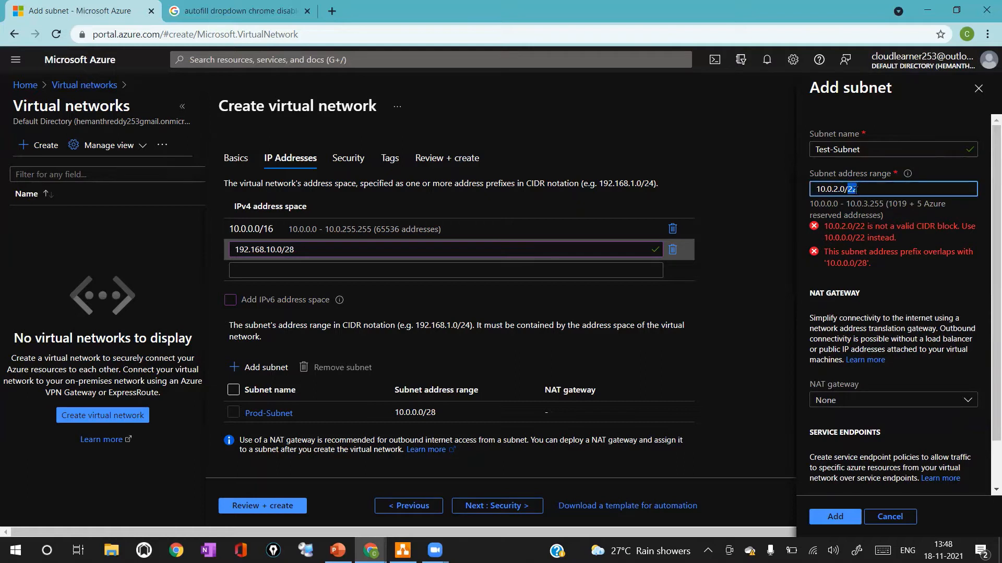
click(885, 203)
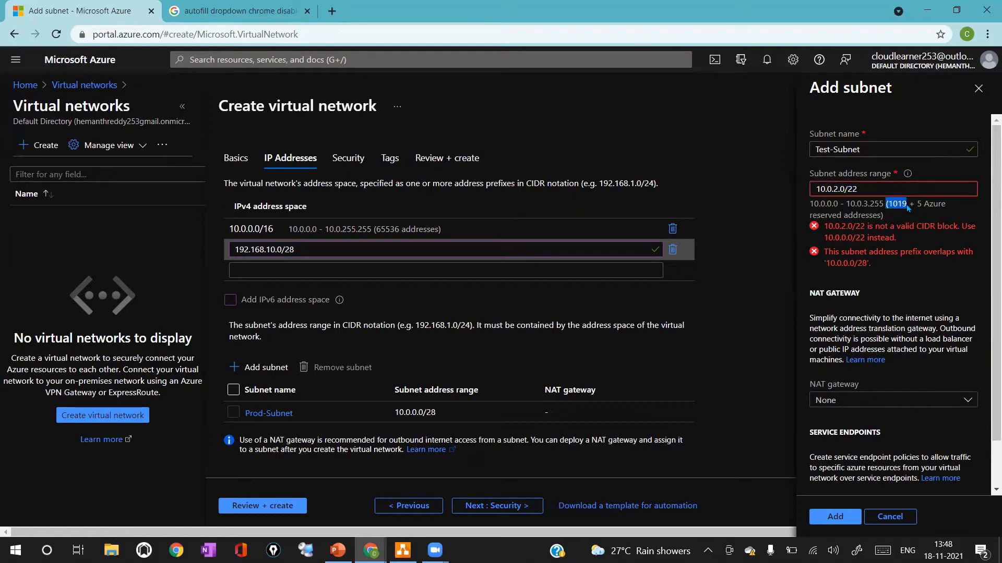
Set Test-Subnet's address range to 10.0.2.0/28 and add the subnet
double_click(886, 189)
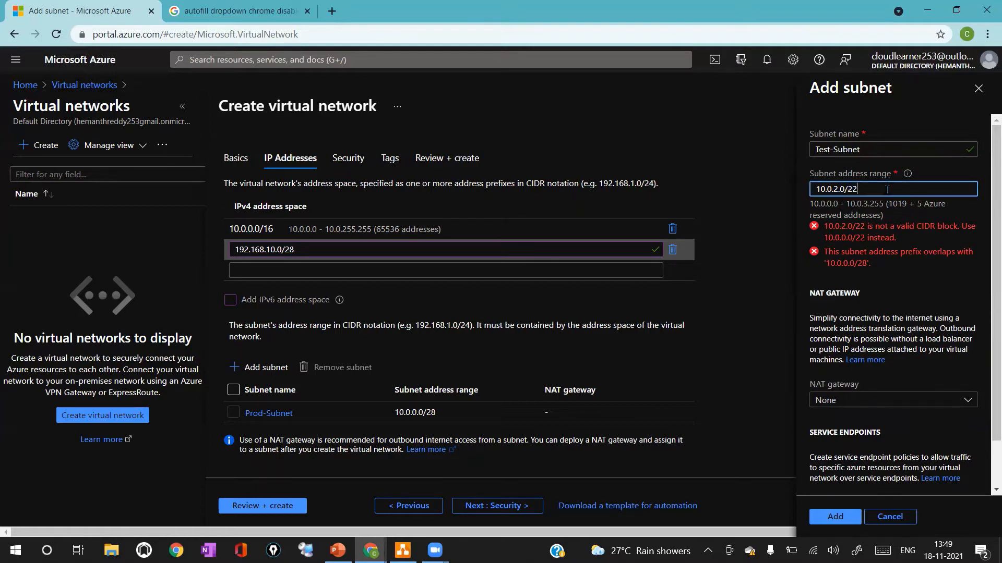
text(28)
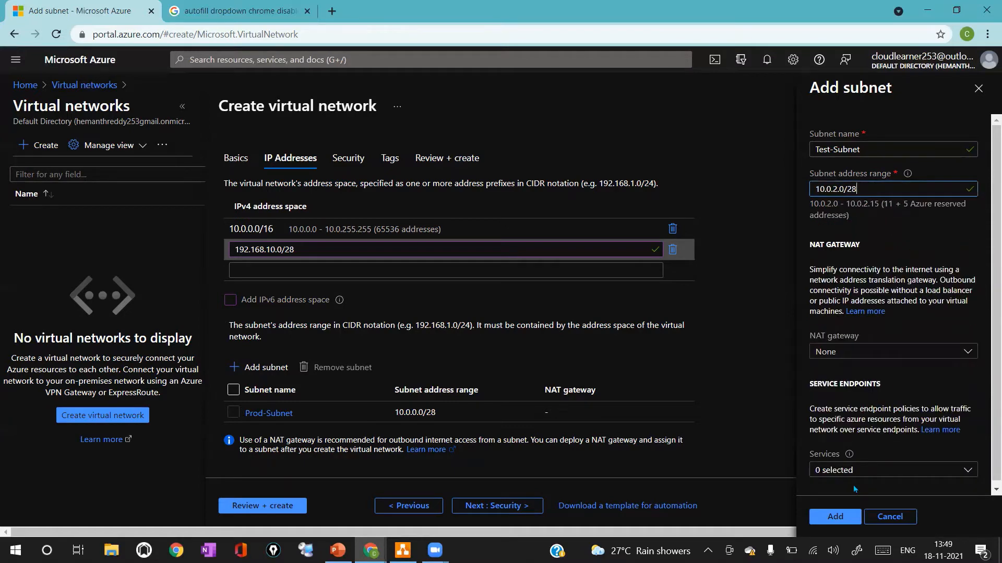
click(836, 517)
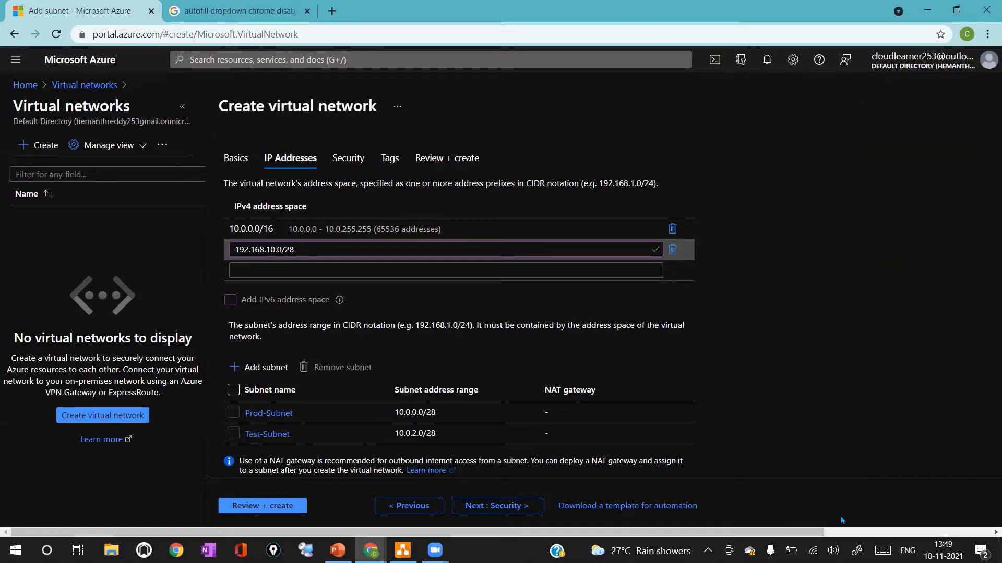
Proceed through the Security and Tags pages to review, then create the virtual network
click(472, 507)
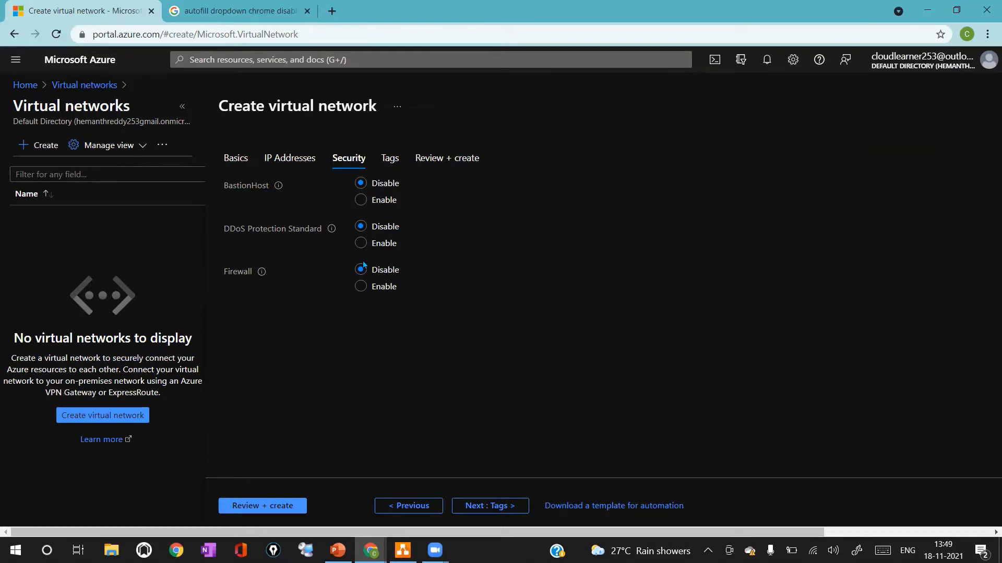
click(470, 507)
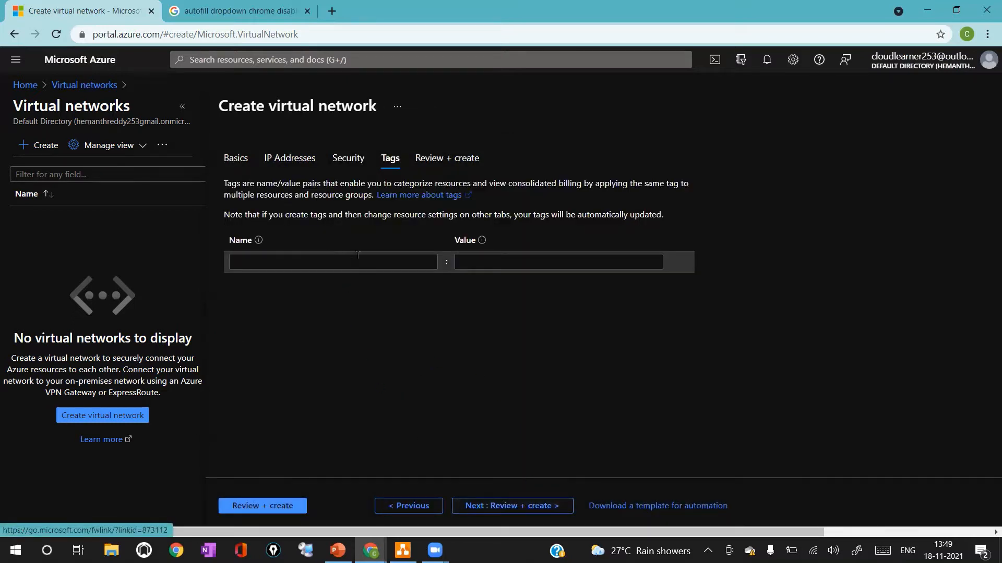
click(489, 505)
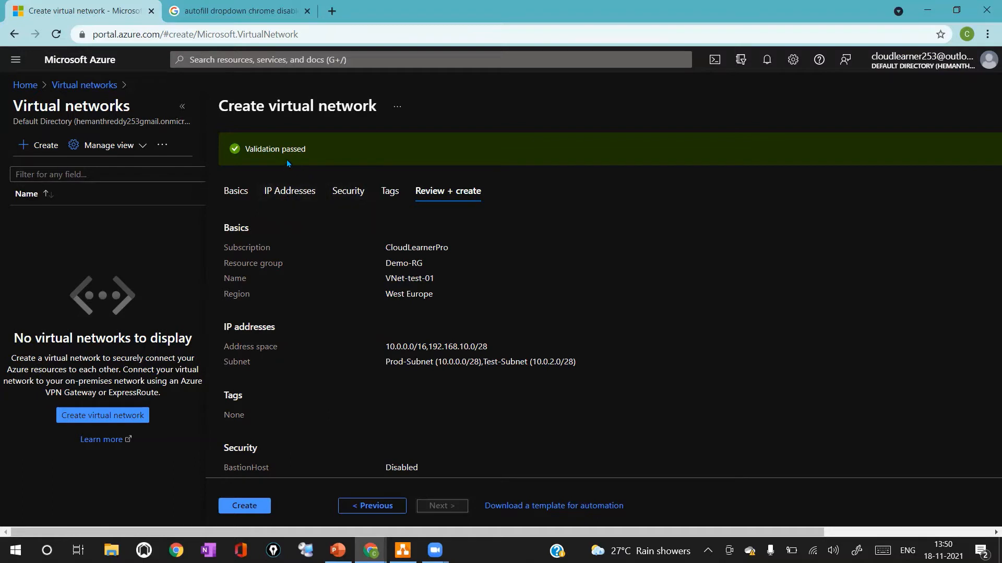
click(255, 507)
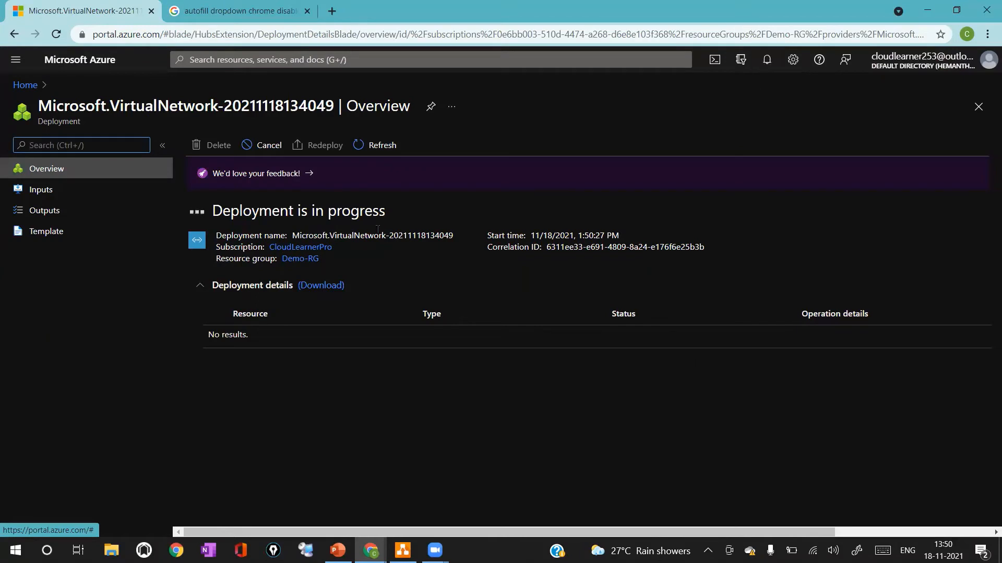
Open the newly deployed virtual network resource once deployment completes
key(ctrl+slash)
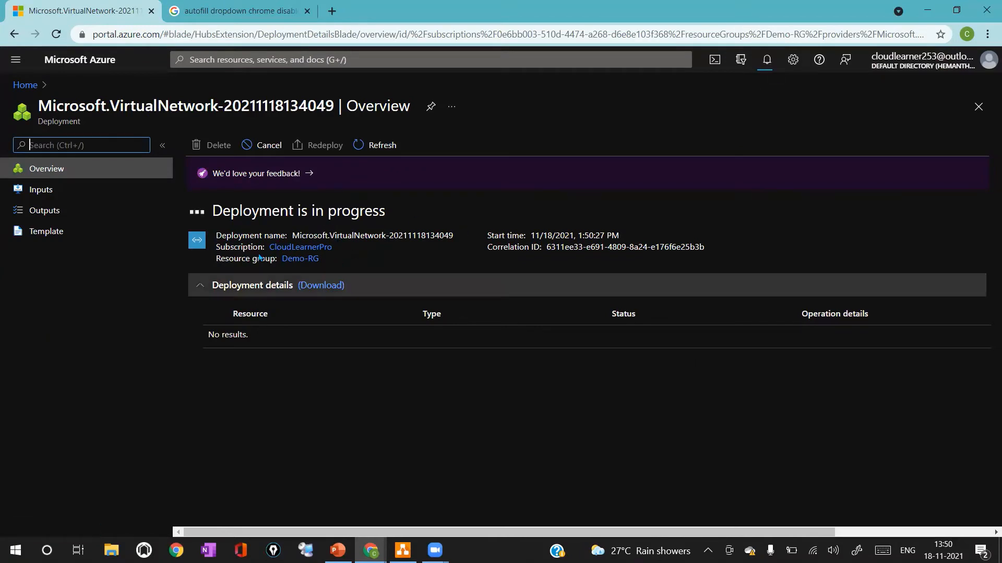
drag(222, 211, 409, 207)
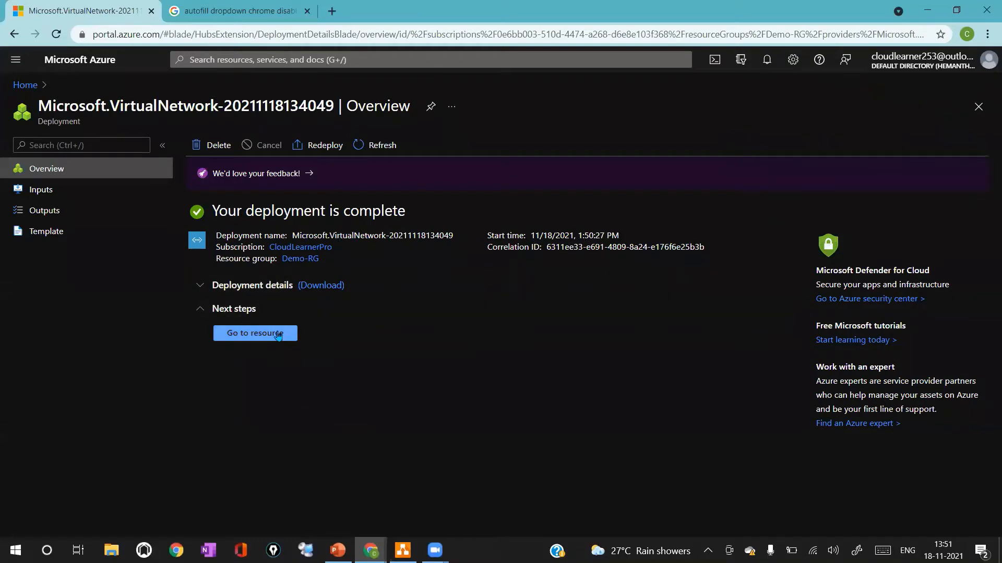
click(279, 334)
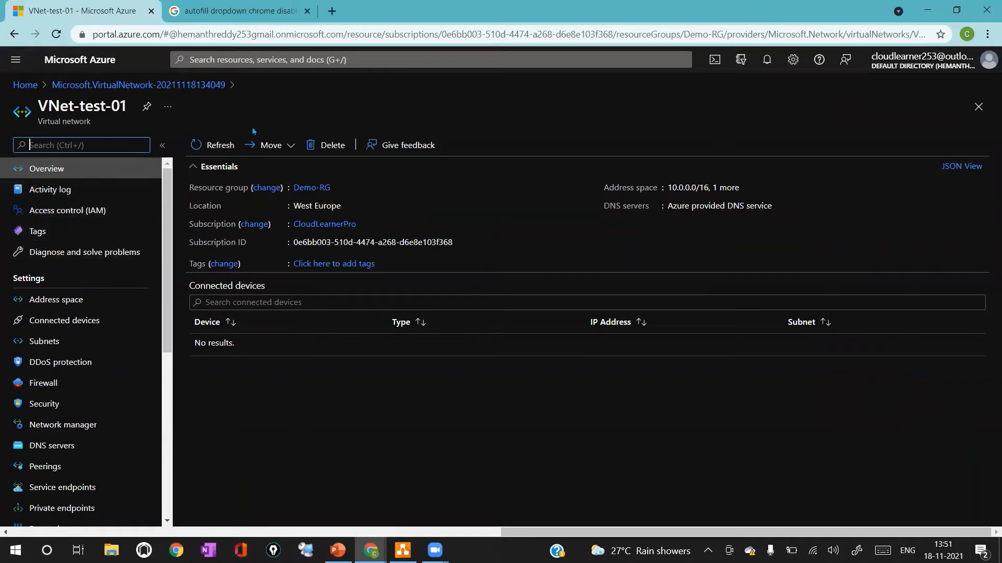
Examine the virtual network's address space and its list of subnets
click(671, 188)
drag(670, 187, 712, 188)
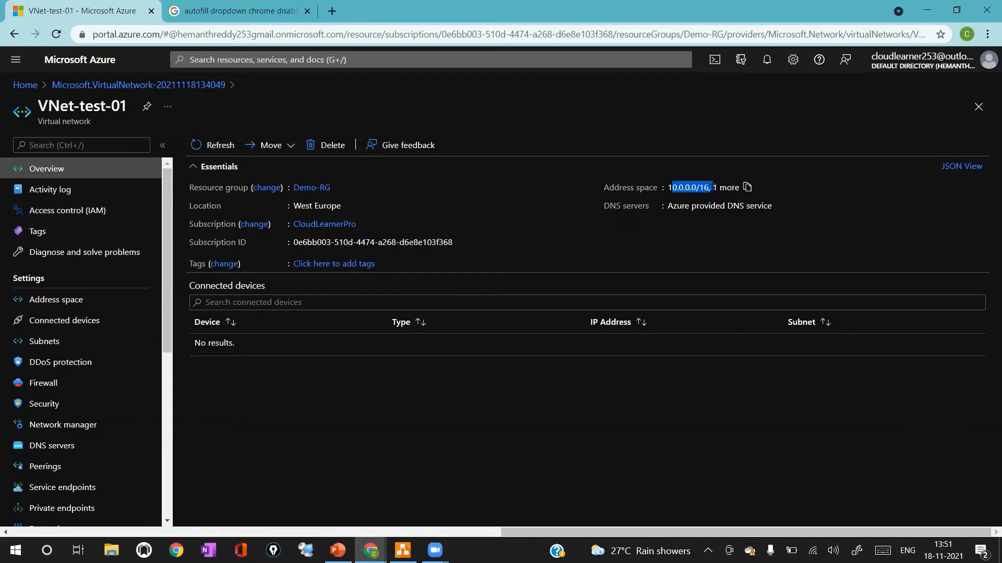
click(44, 341)
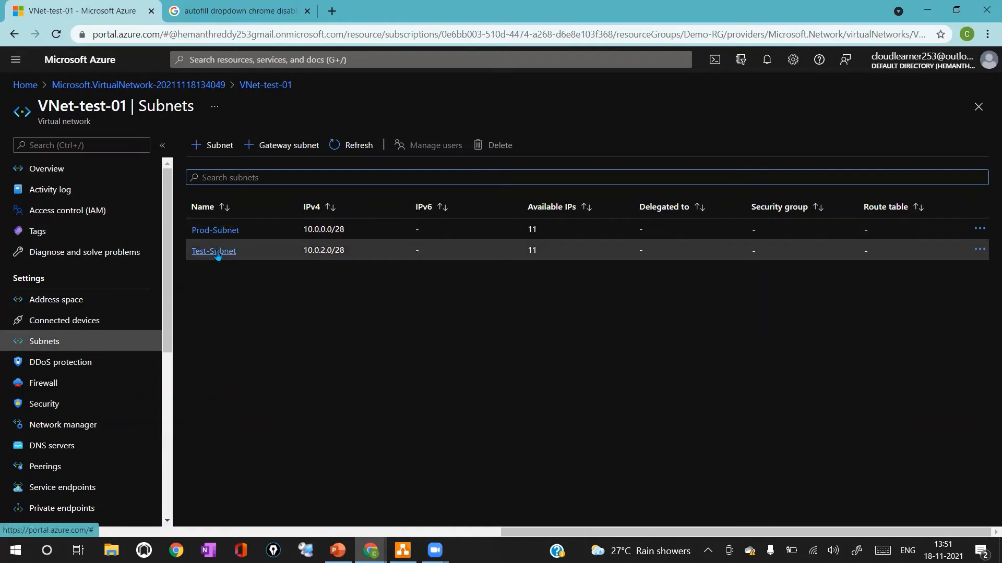
drag(301, 230, 383, 231)
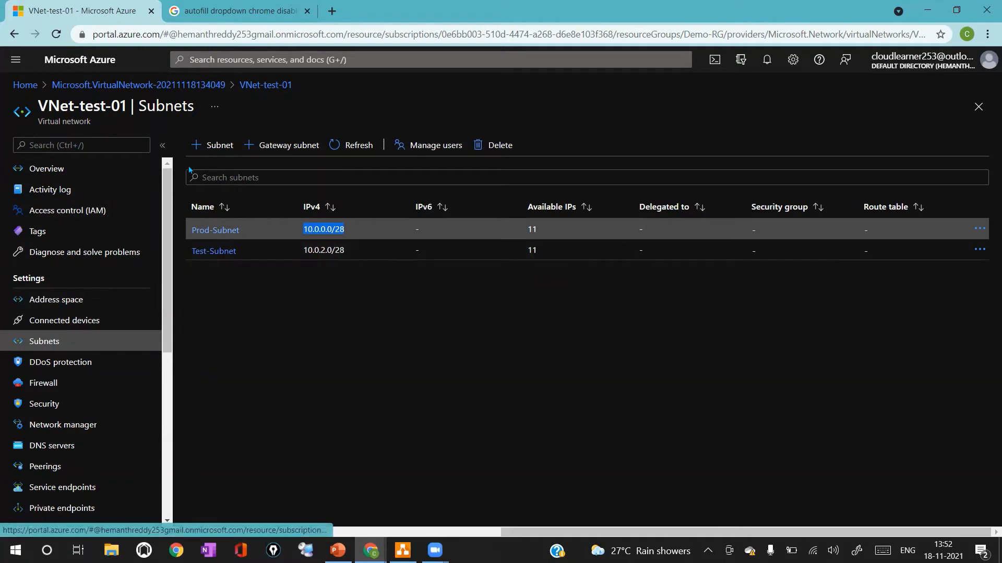
Add a subnet named Demo-Subnet to the virtual network with address range 10.0.1.0/24 and save it
click(212, 147)
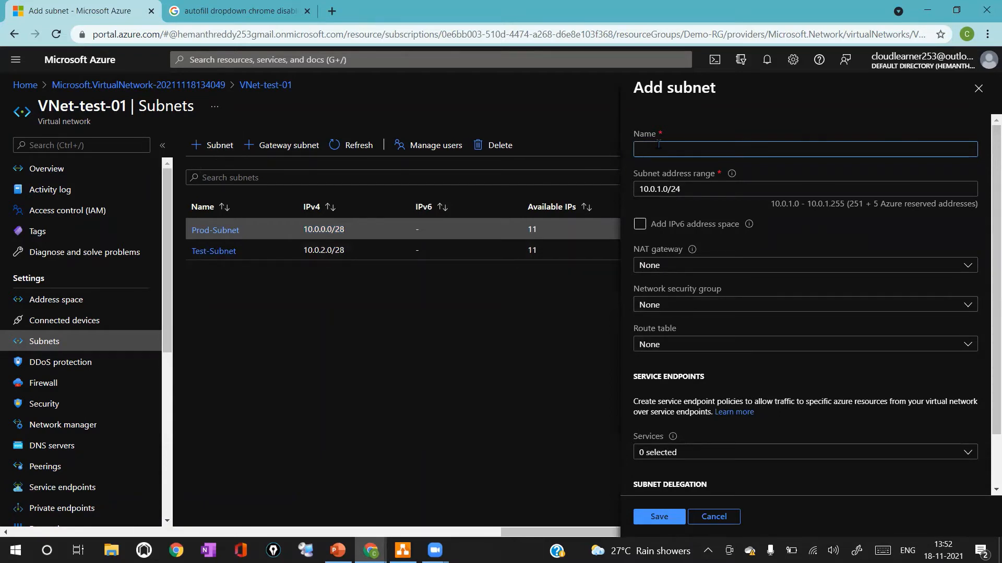
text(Demo)
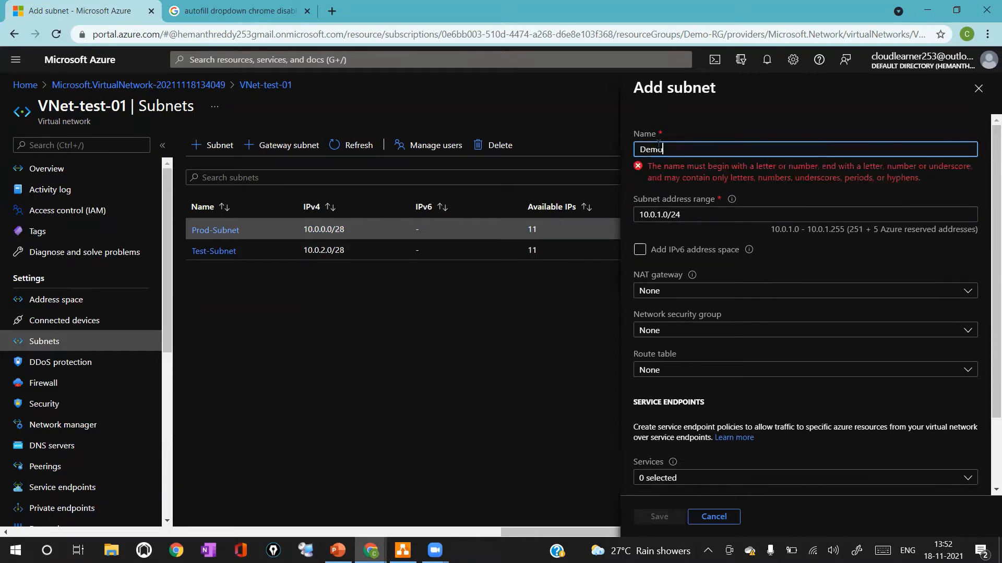
text(-Subnet)
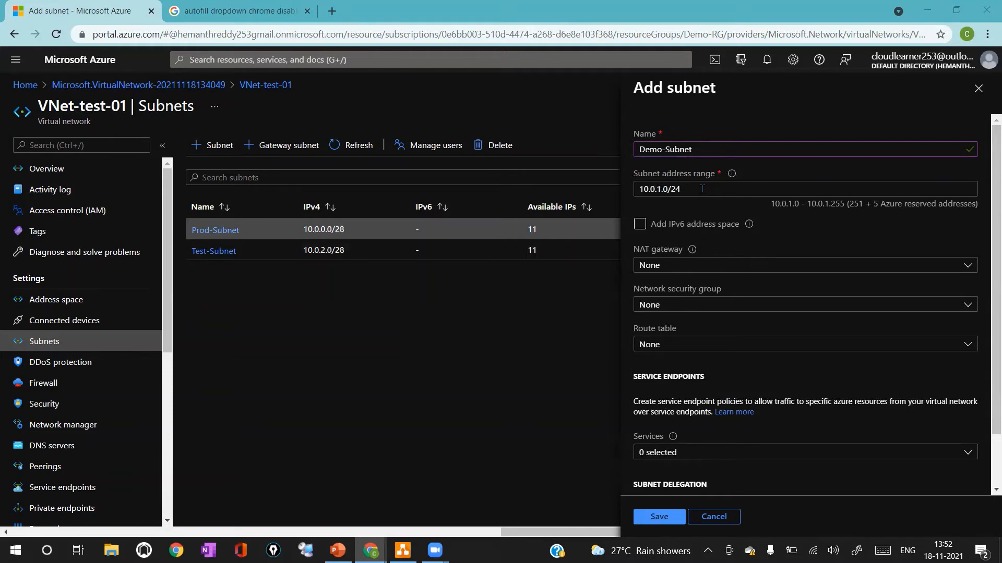
click(702, 189)
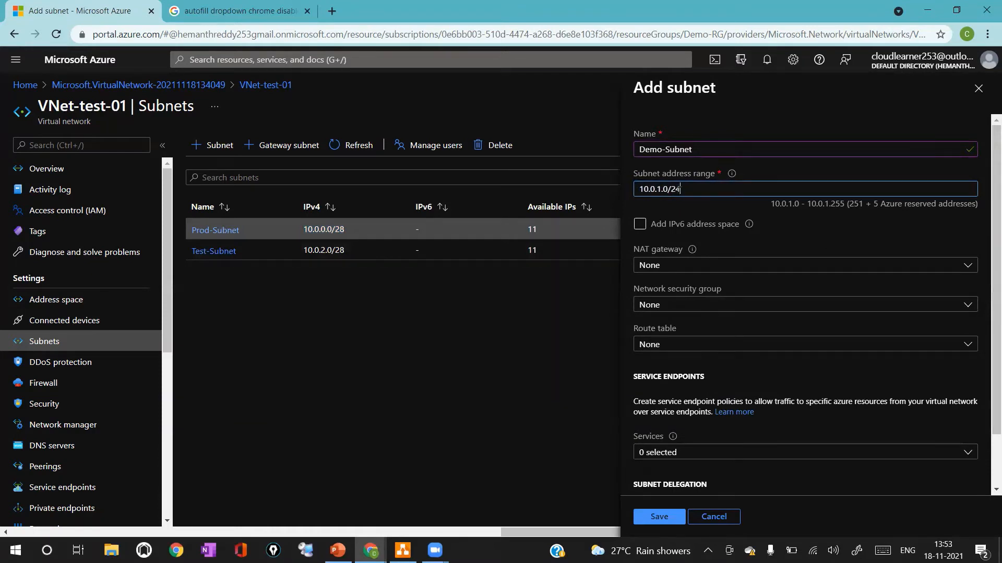
click(663, 517)
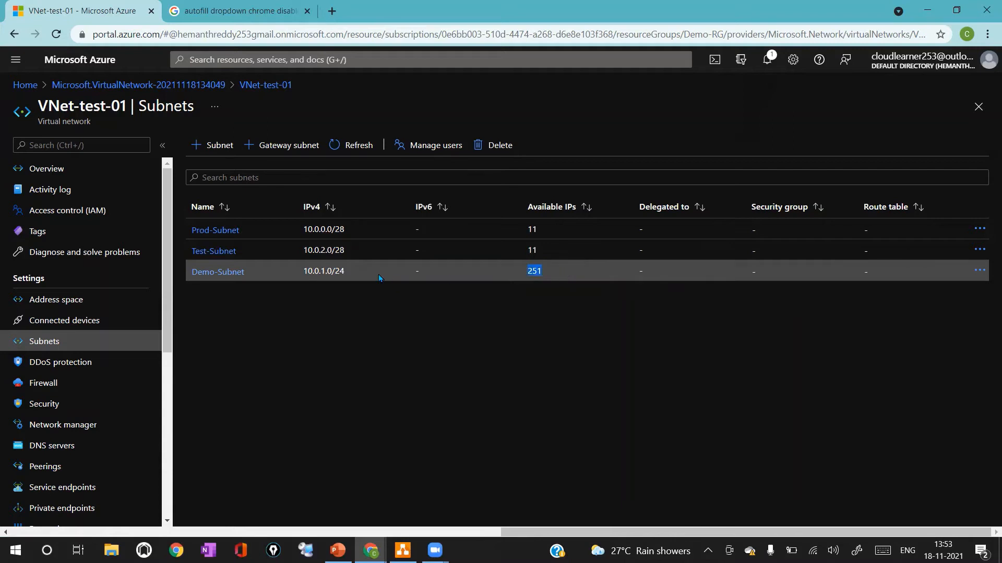
click(338, 270)
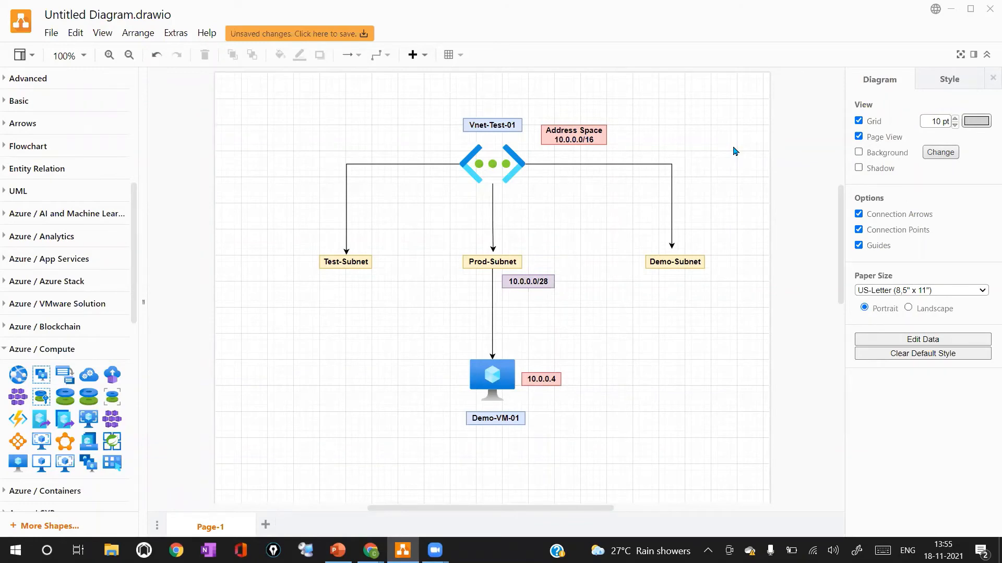
Switch to the draw.io diagram and review the VNet, subnets, address labels and VM elements
click(482, 166)
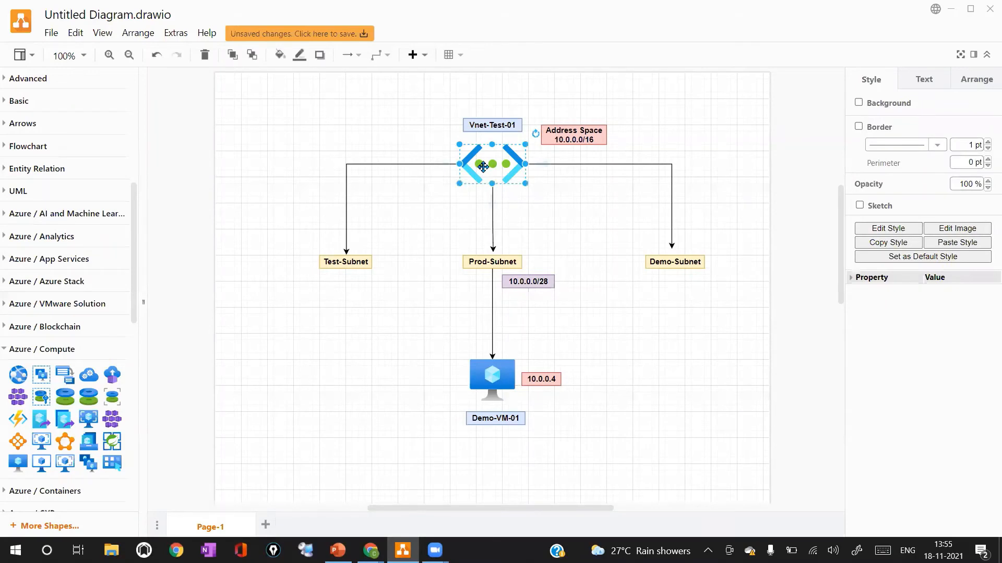
click(493, 125)
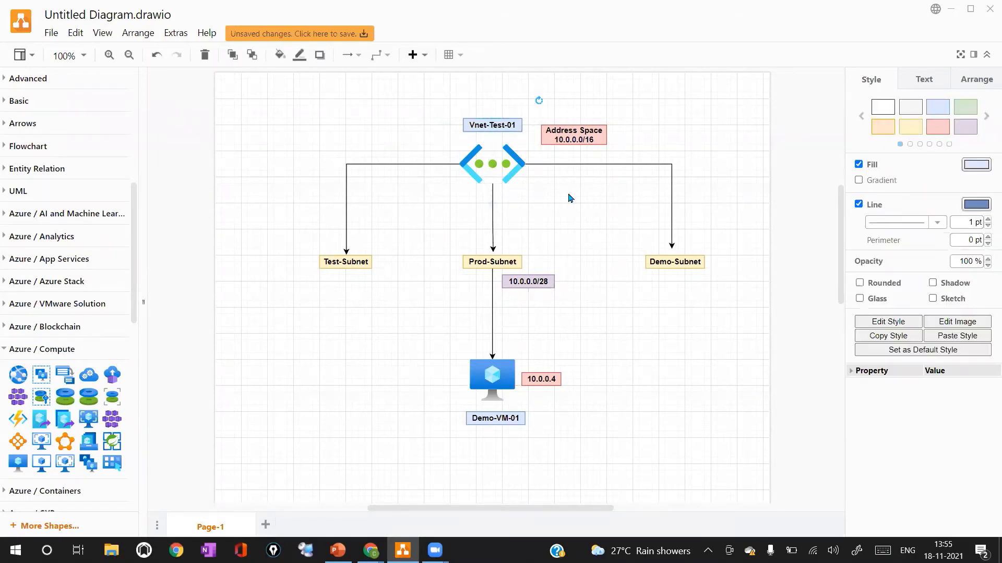
click(586, 140)
click(496, 160)
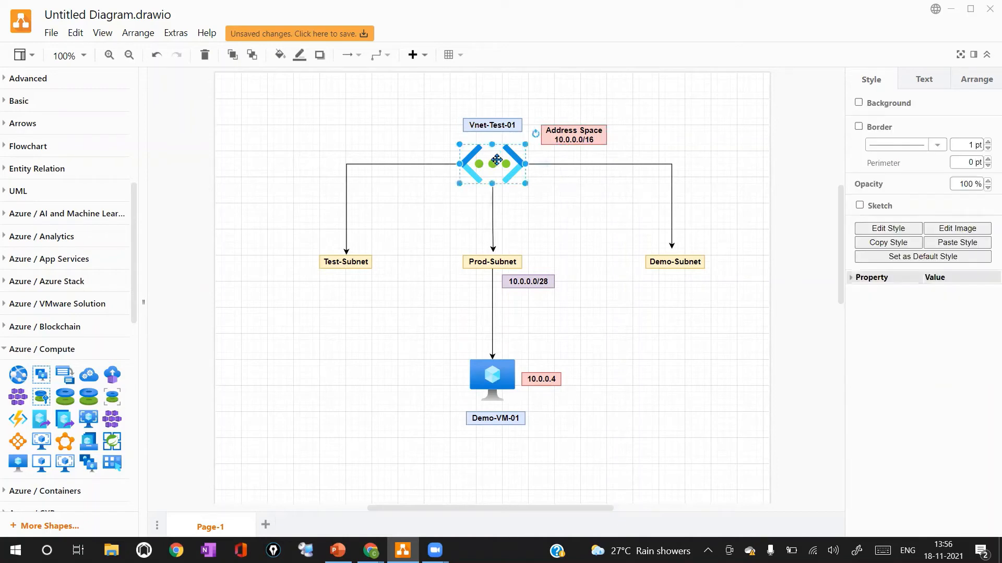
click(336, 261)
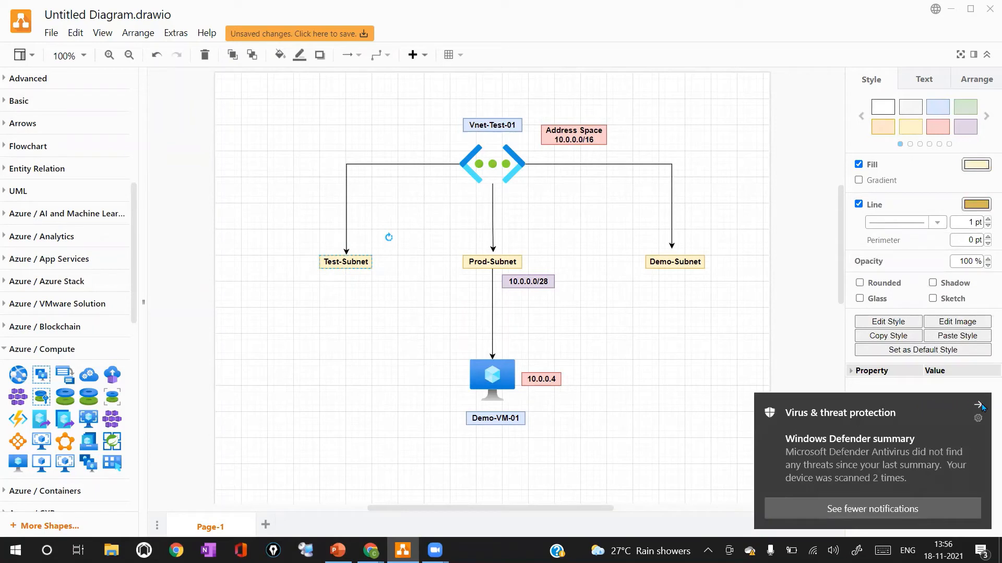
click(976, 405)
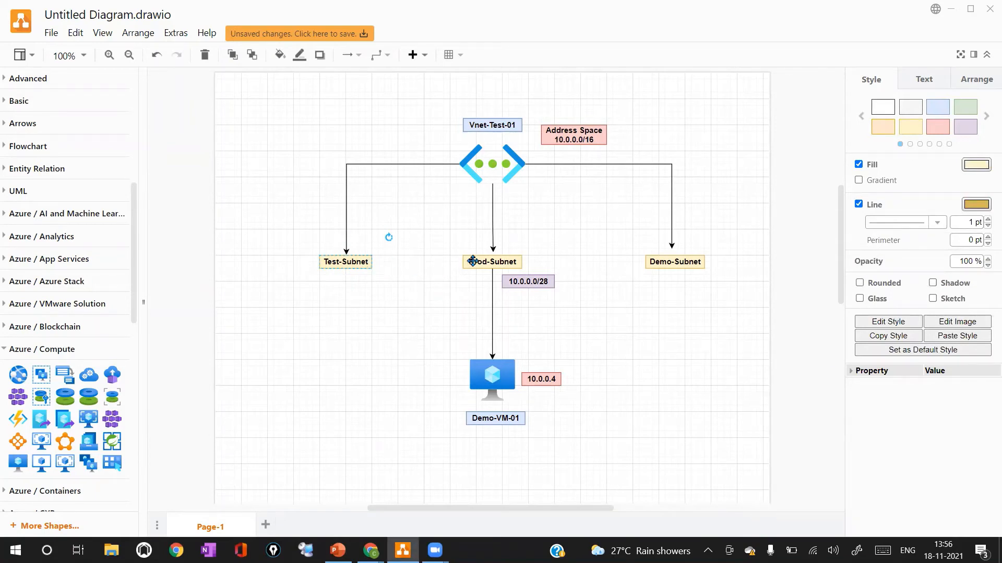
click(470, 261)
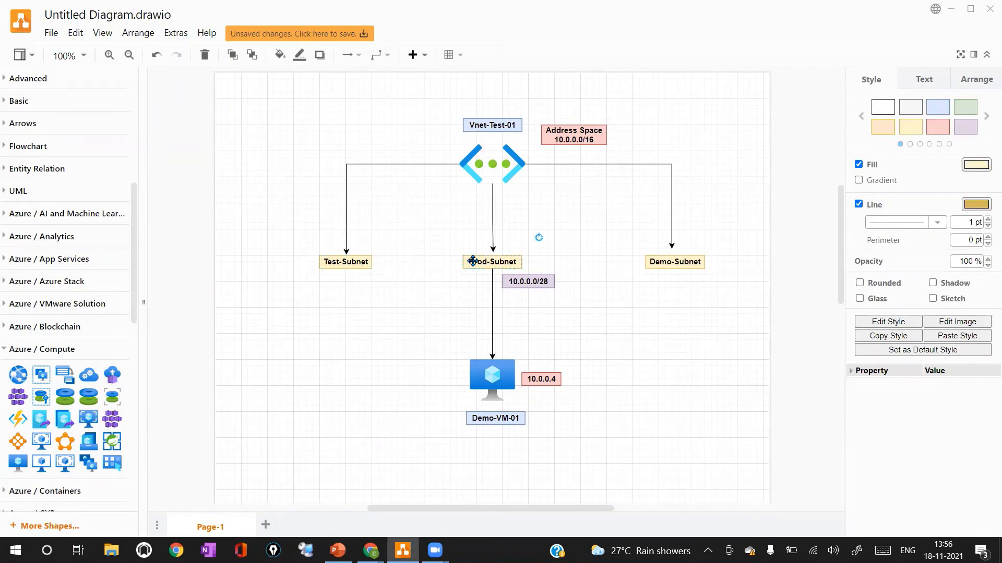
click(663, 257)
click(531, 282)
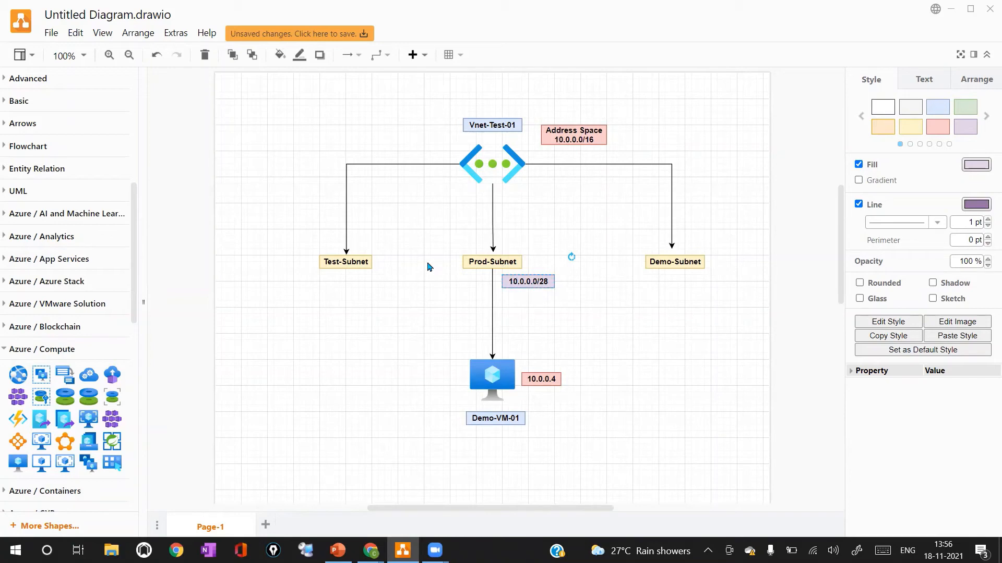
click(493, 373)
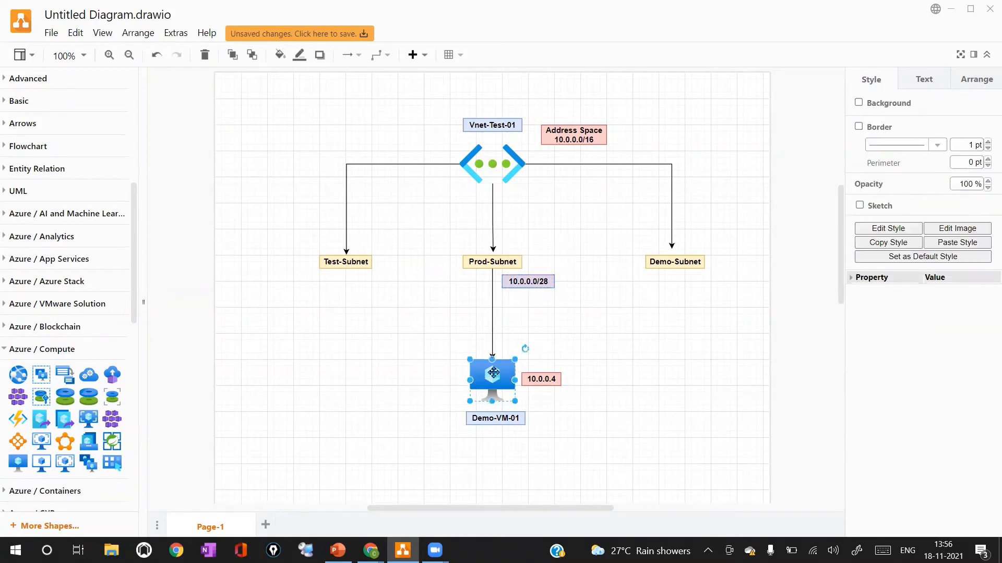
click(493, 261)
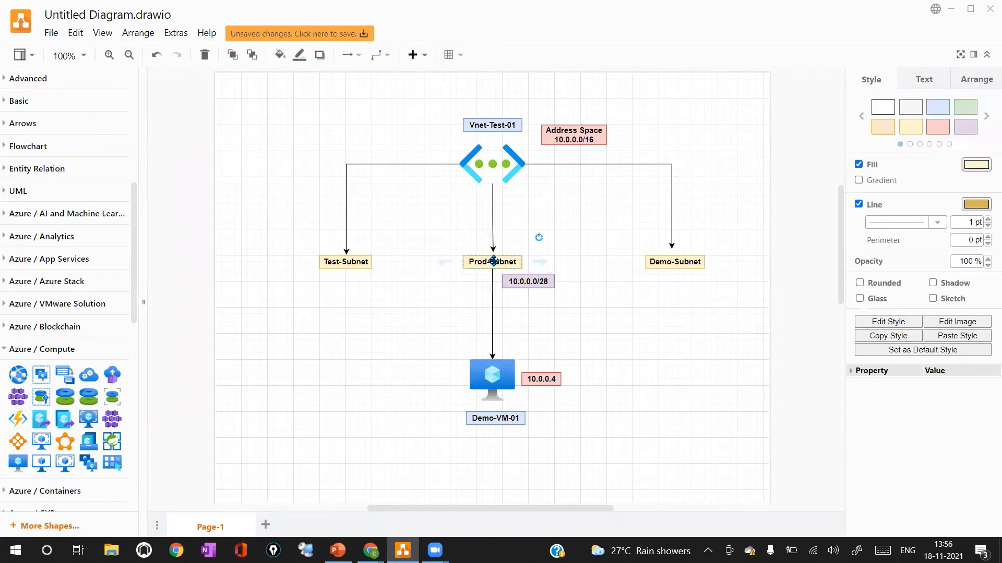
click(496, 125)
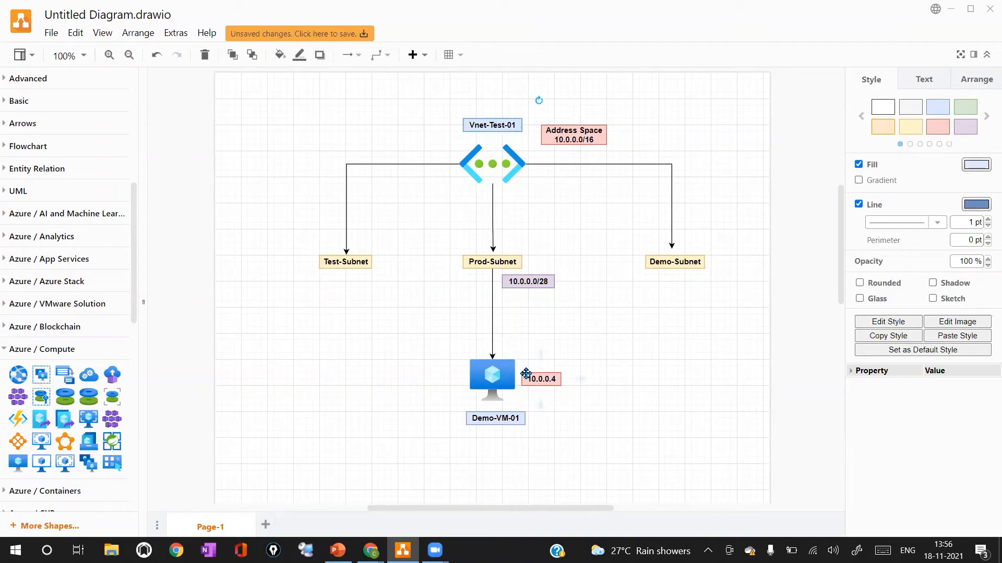
click(548, 377)
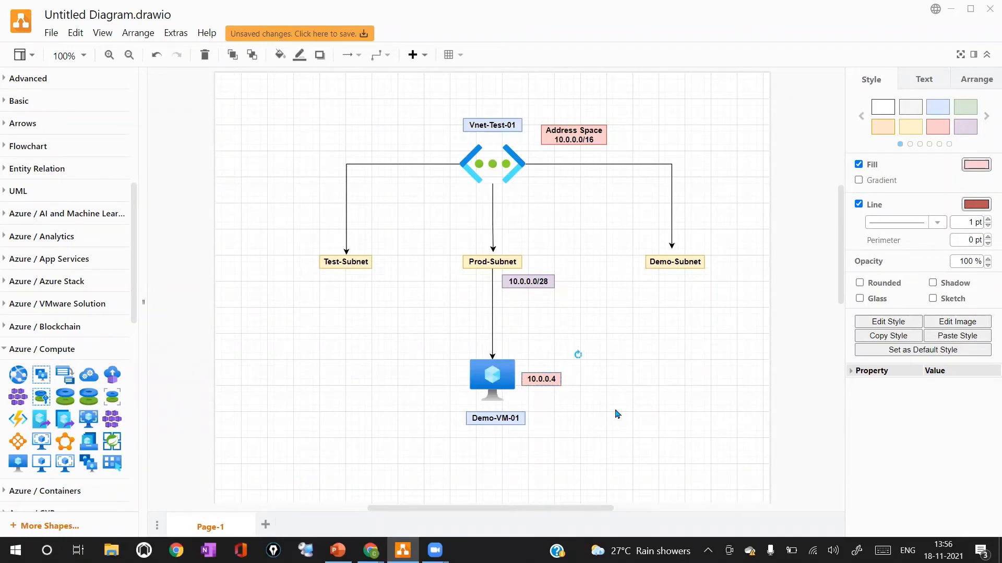
click(499, 418)
click(543, 378)
click(509, 257)
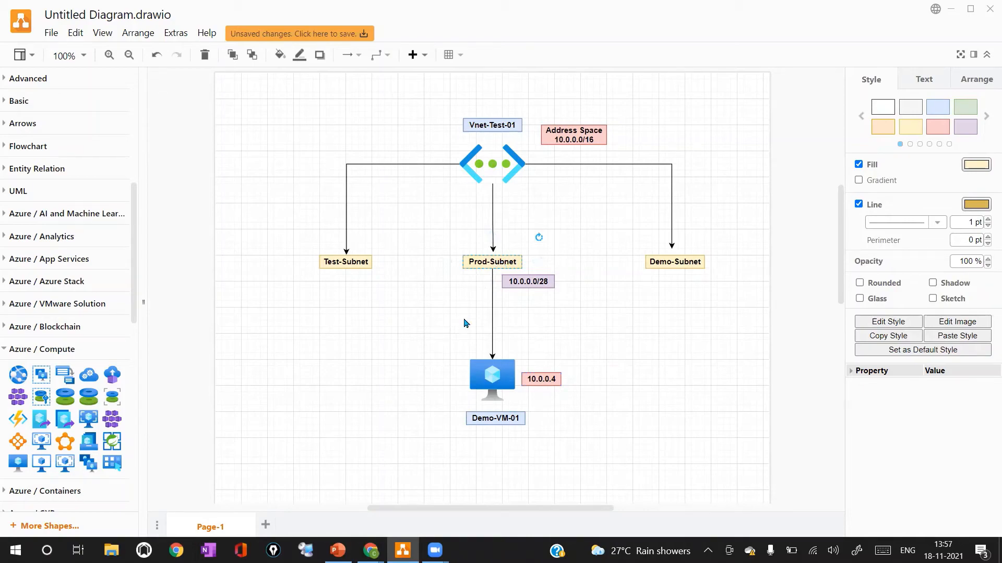
Switch back to the portal, open Prod-Subnet's settings and examine its address range and available address details
key(alt+Tab)
click(213, 230)
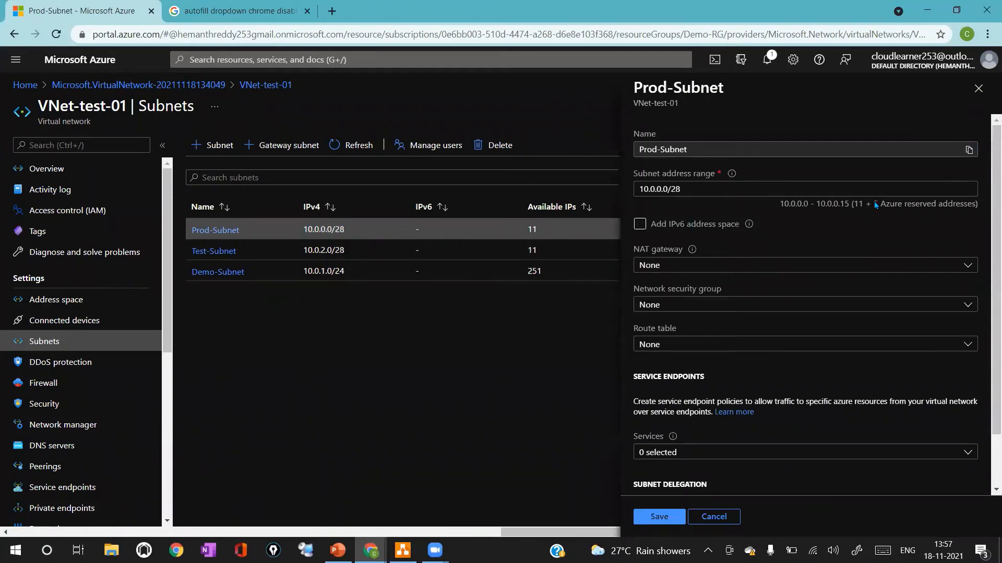
drag(935, 204, 974, 206)
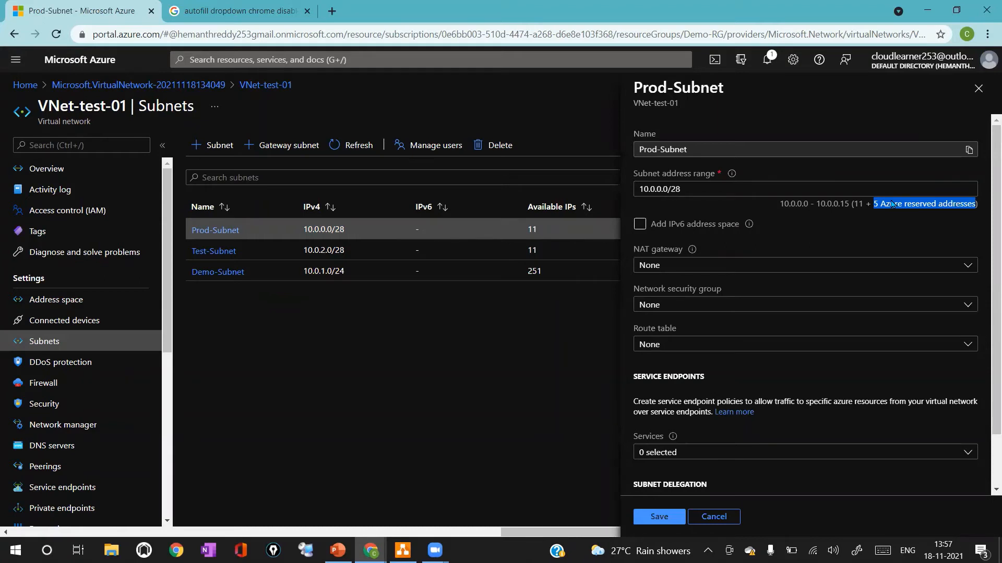
drag(852, 203, 864, 207)
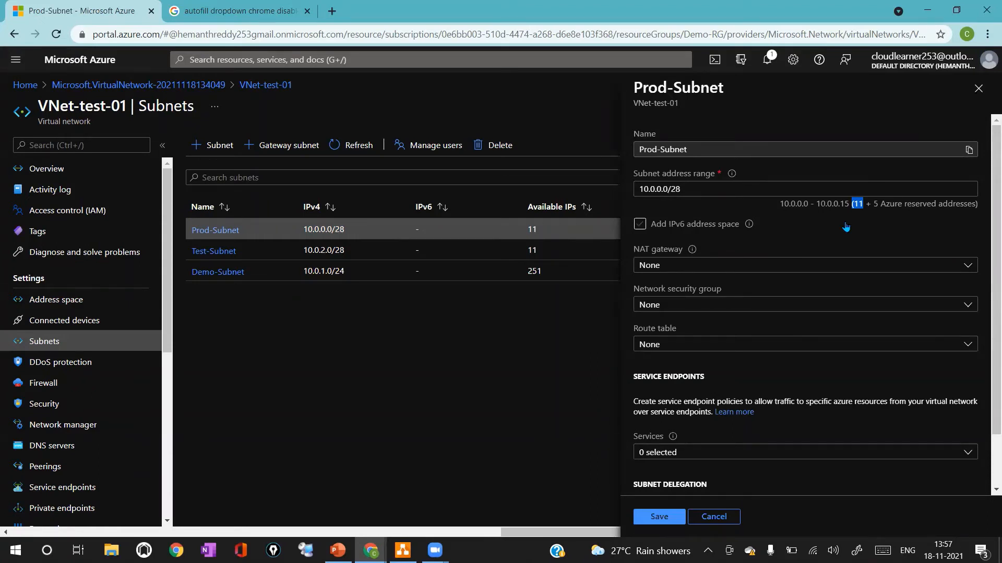
Return to the diagram and add a new text label beside the Prod-Subnet address label, starting it with 10
key(alt+Tab)
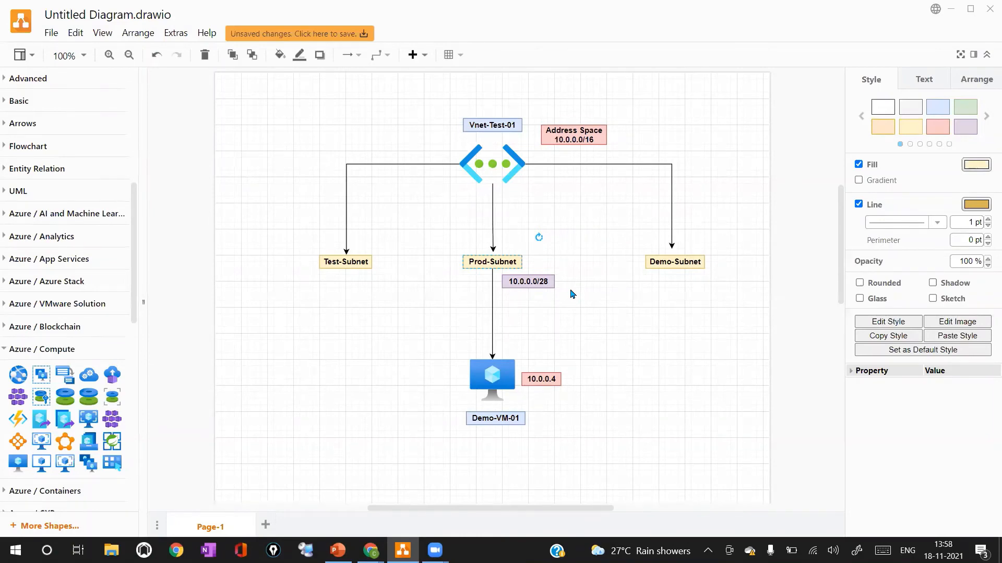
double_click(573, 294)
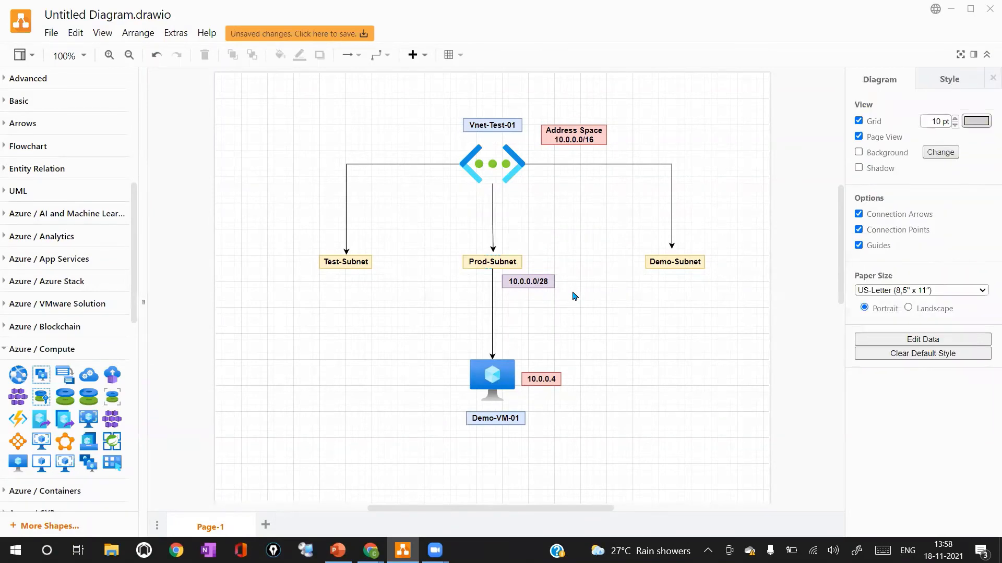
click(574, 296)
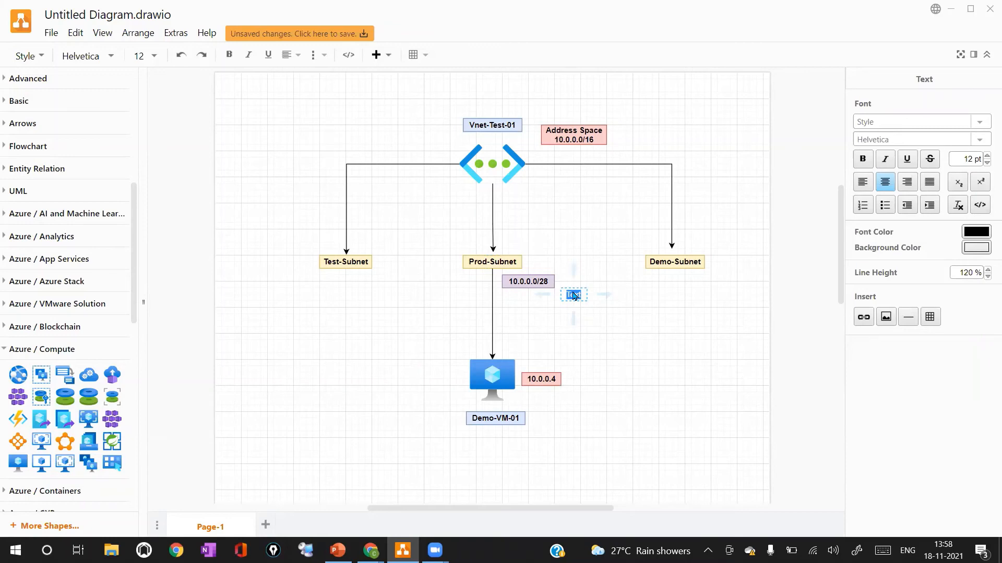
text(10)
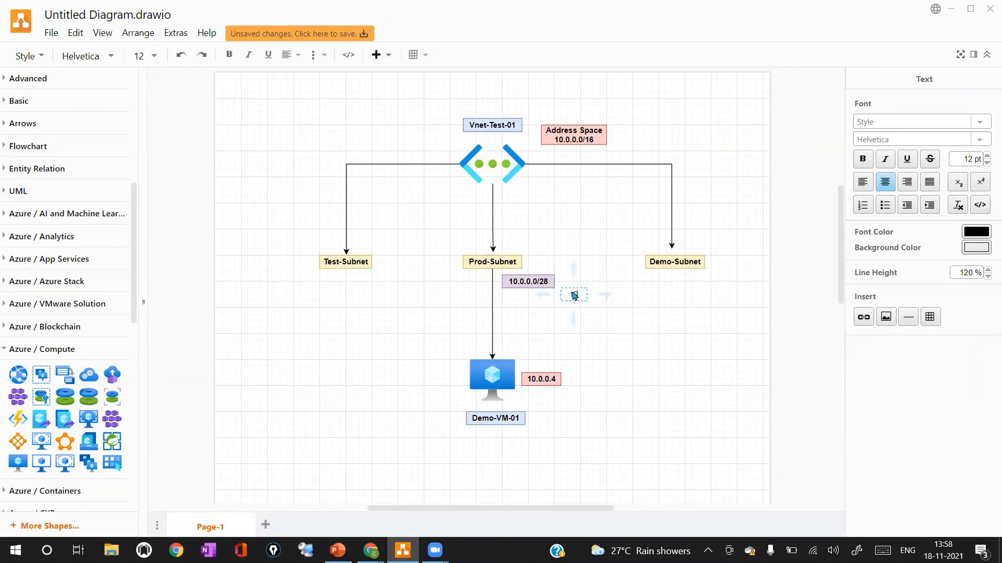
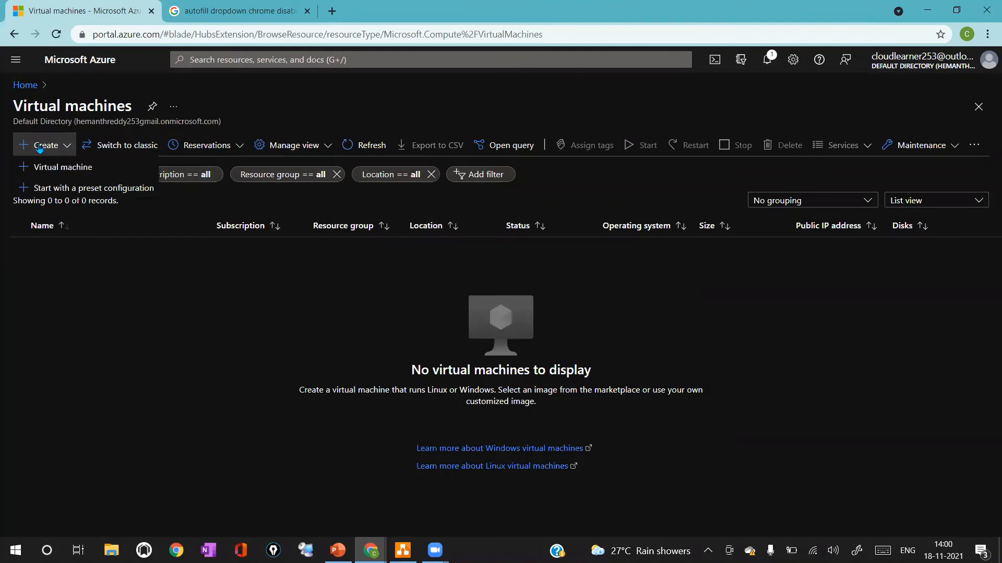
Start creating a new virtual machine in resource group Demo-RG named Demo-VM-01
click(43, 165)
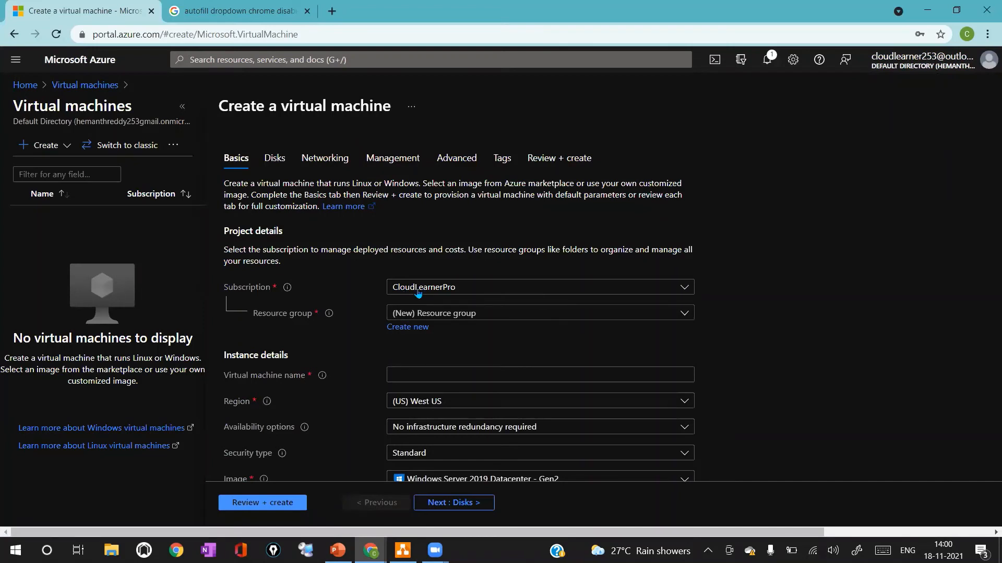
click(439, 314)
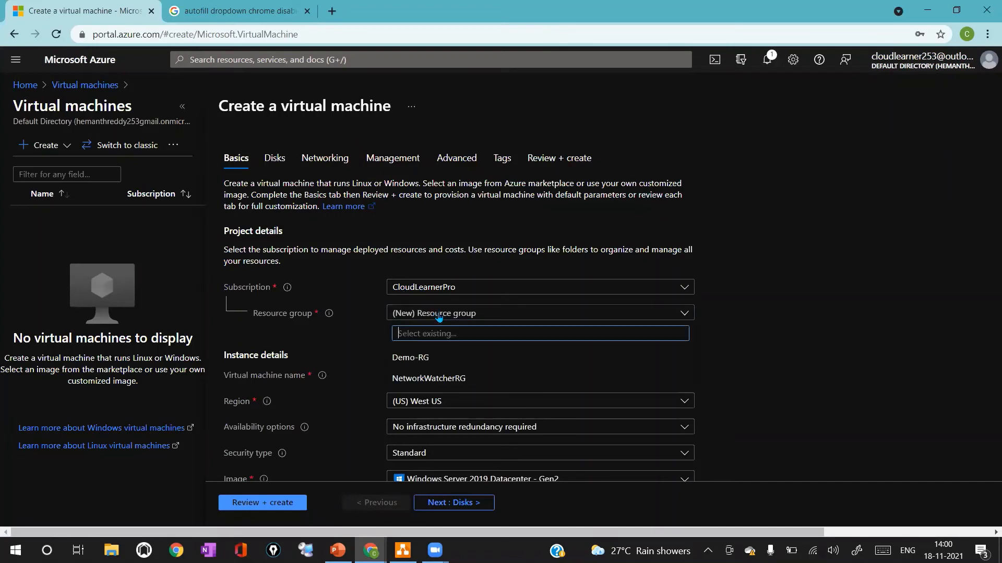
click(426, 358)
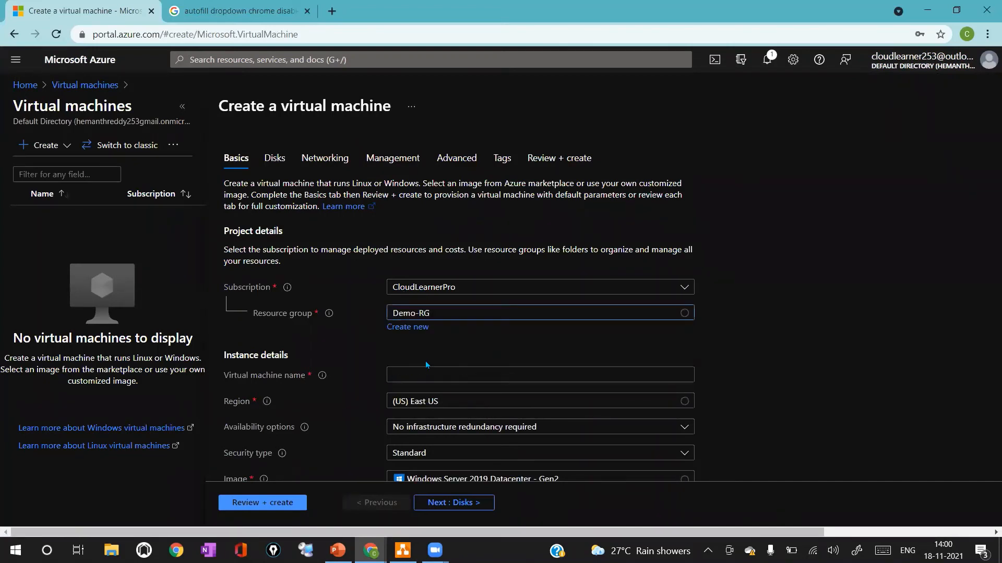
click(423, 374)
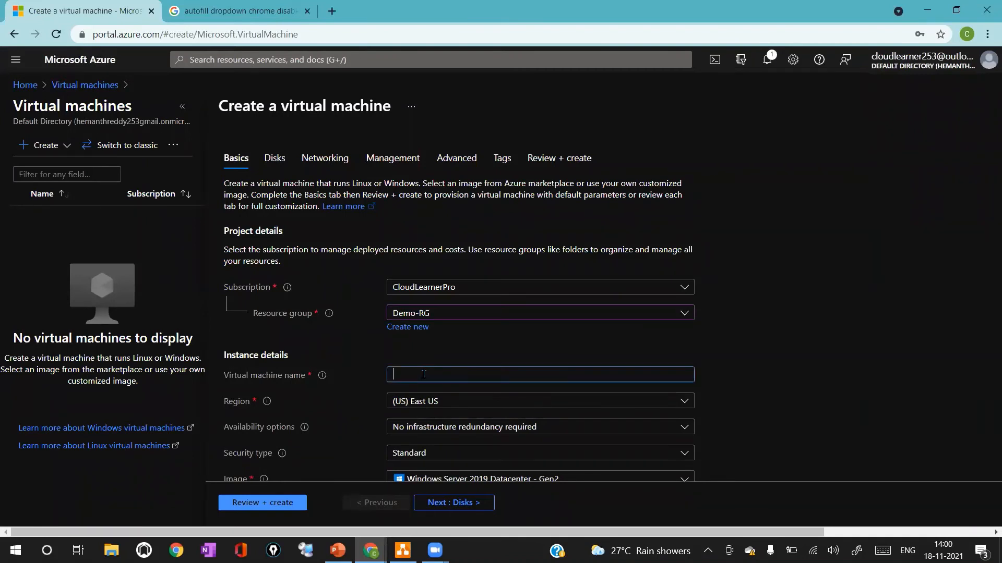
text(Demo-VM-01)
Set the virtual machine's region to (Europe) West Europe
click(432, 402)
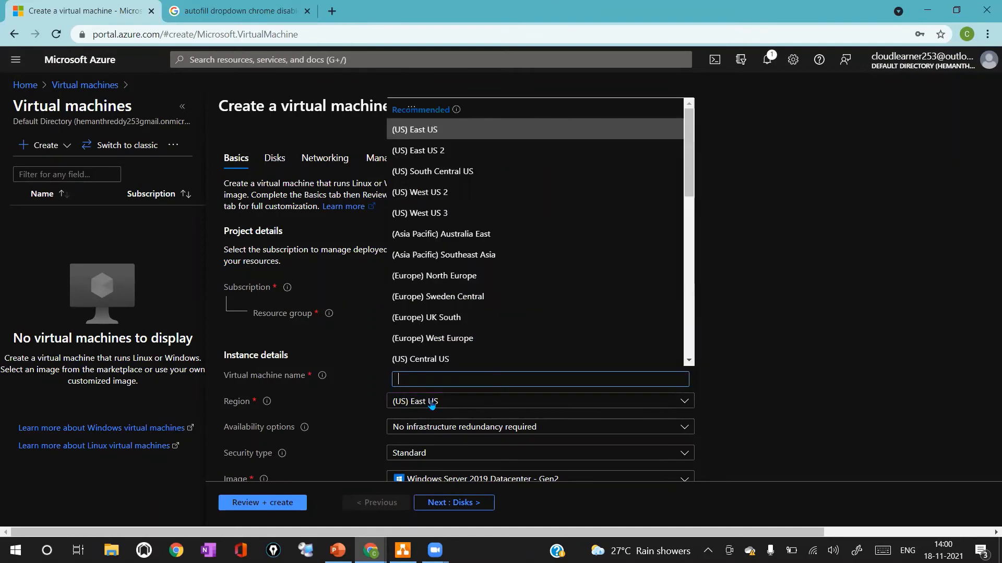
text(wes)
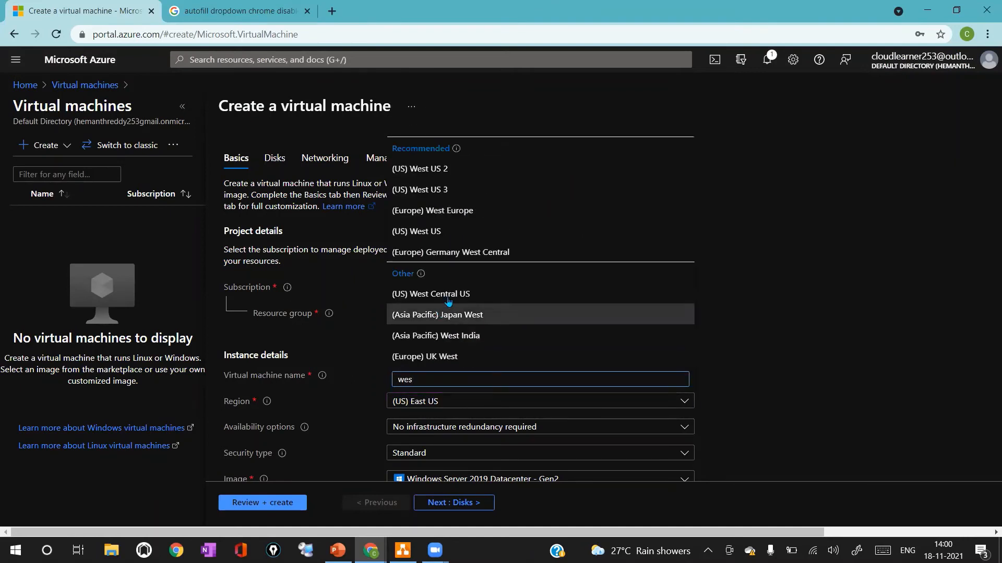
click(480, 218)
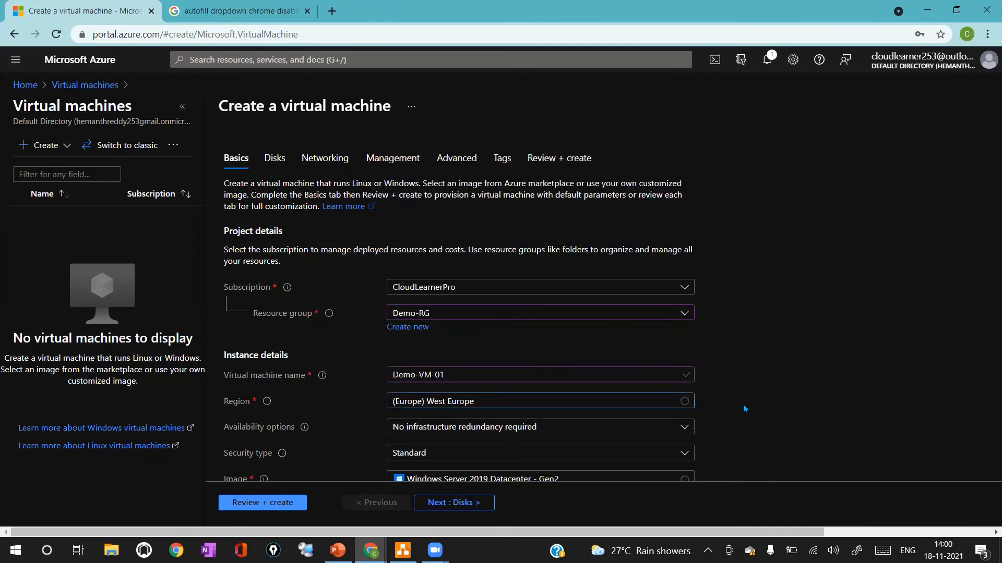
Set the administrator account username to testadmin
scroll(745, 409, down, 1)
scroll(745, 409, down, 5)
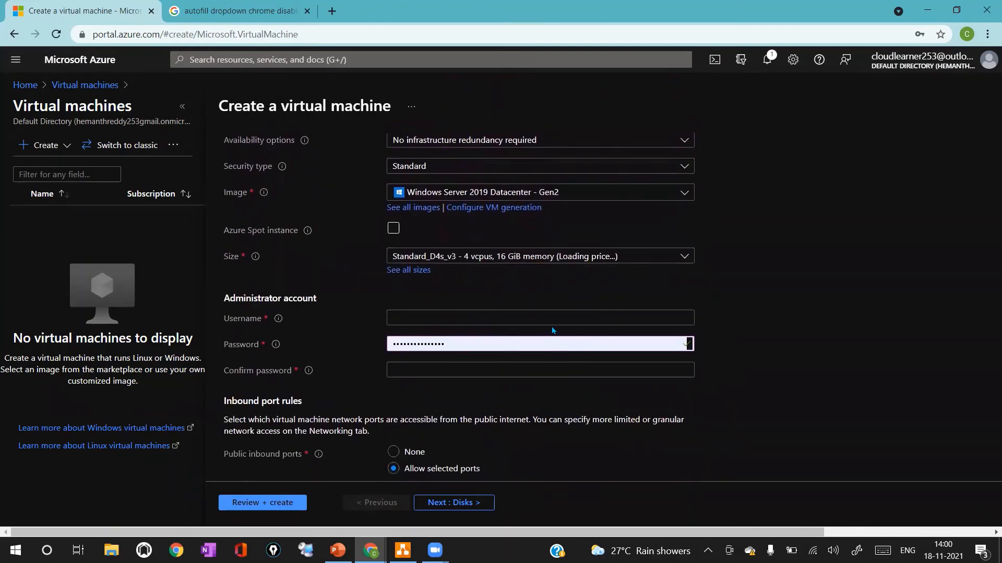
click(551, 317)
text(testadmin)
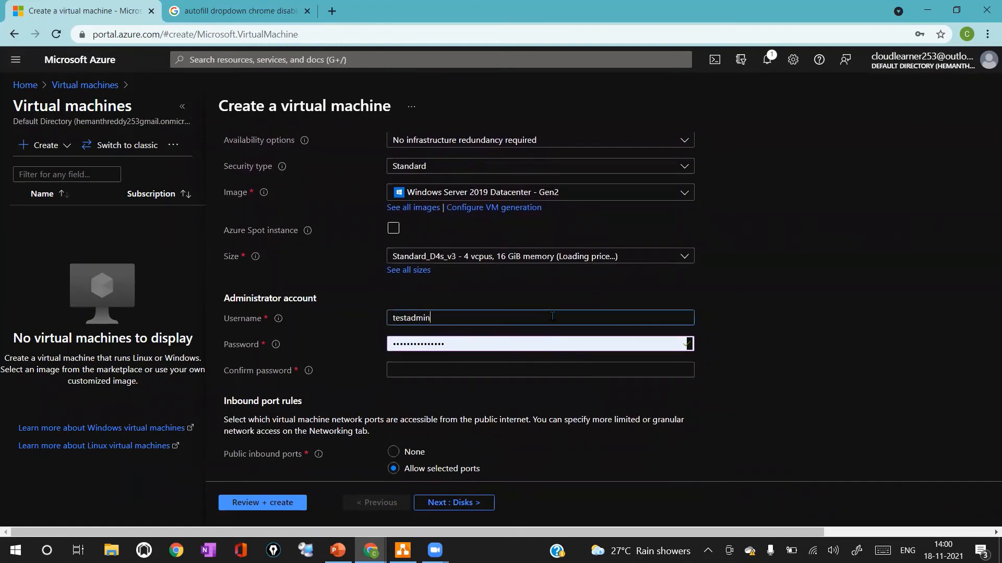
Enter the administrator password and repeat it in the confirm password field
key(Tab)
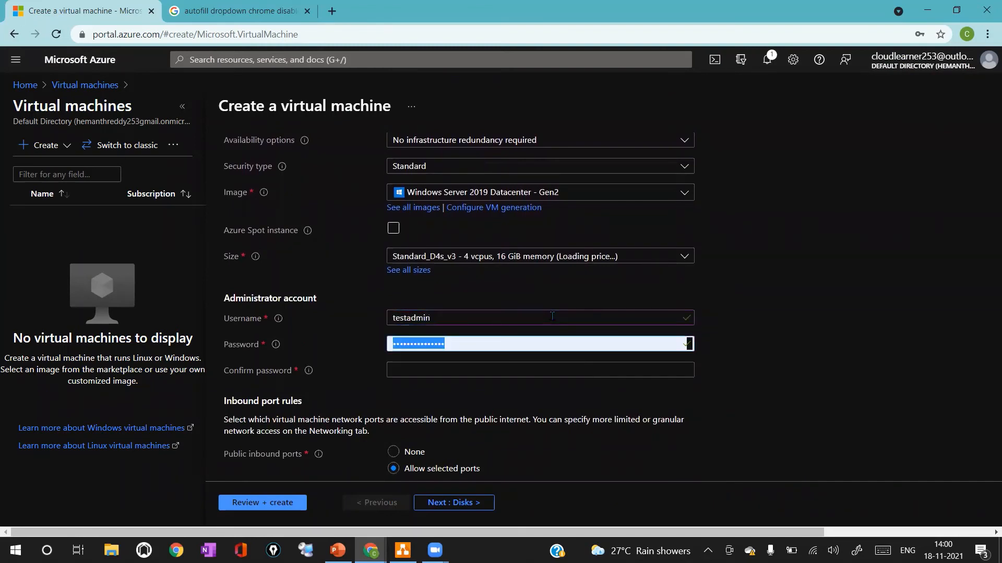
text(Pa)
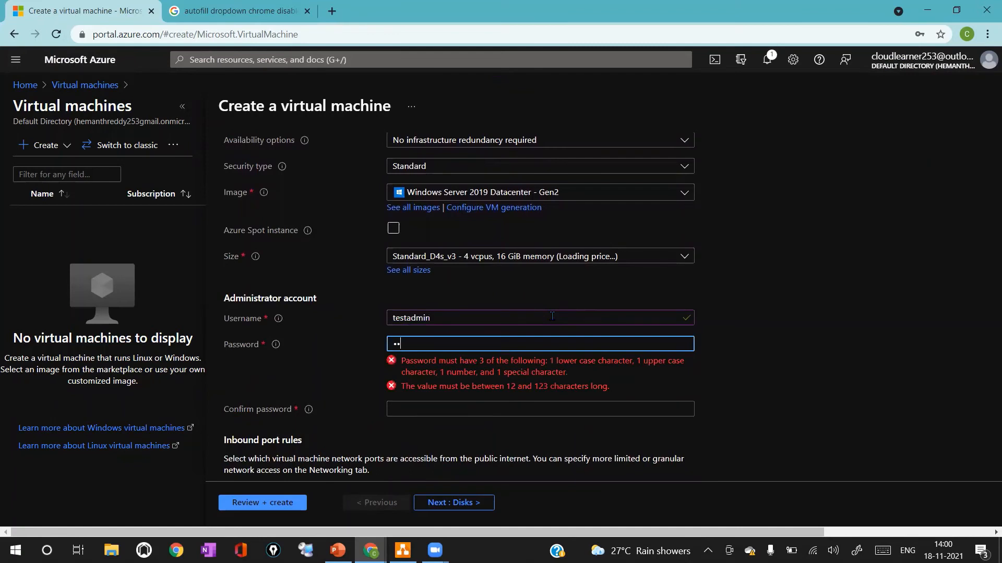
text(ssword@123456)
key(Tab)
text(P)
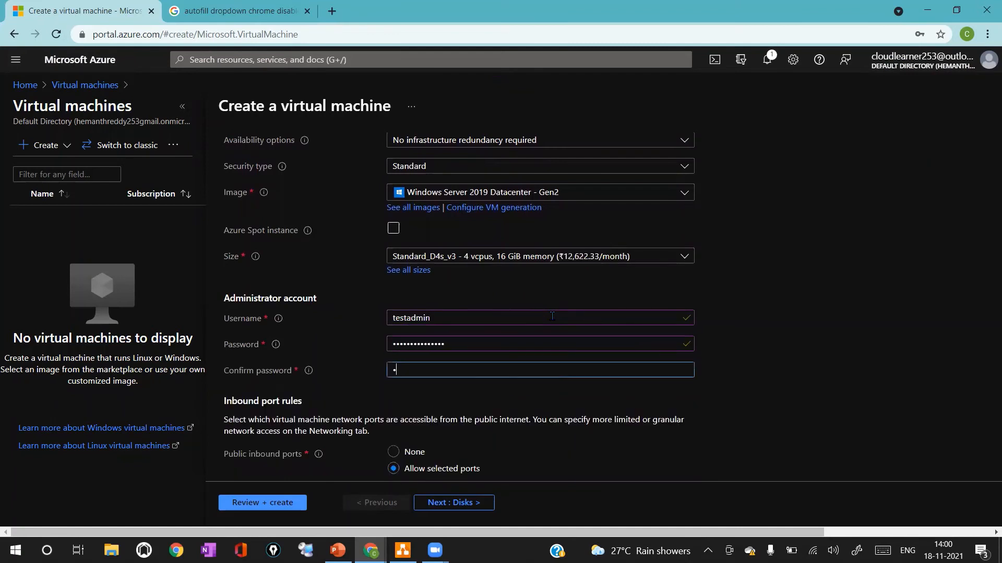
text(assword@)
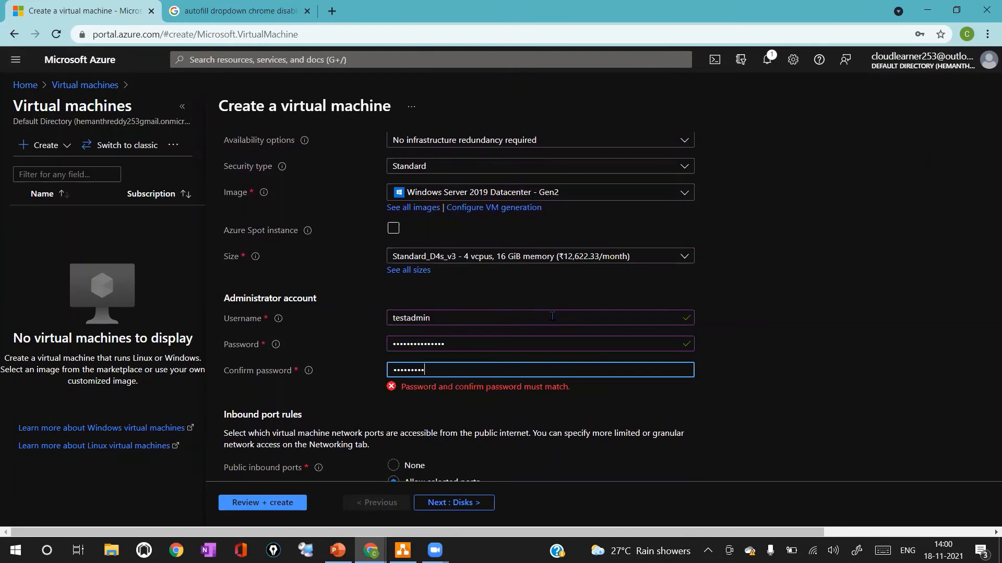
text(123456)
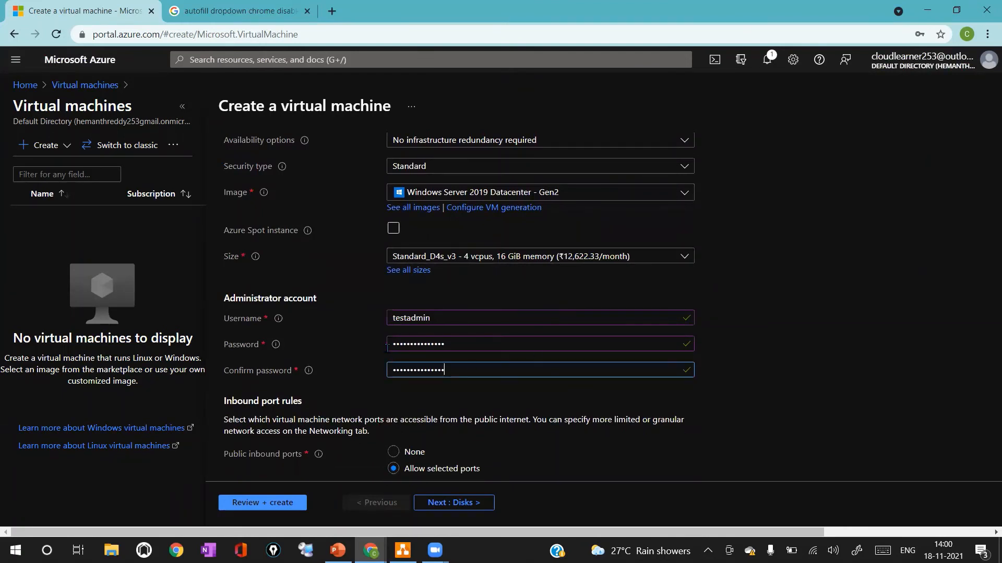
On the networking settings, choose virtual network VNet-test-01 and subnet Prod-Subnet (10.0.0.0/28)
click(433, 507)
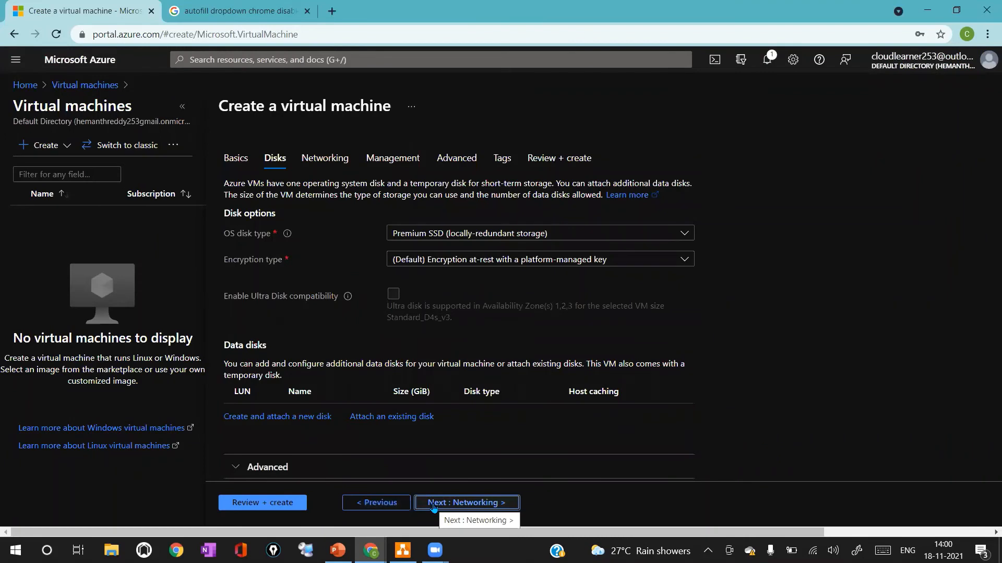
click(434, 508)
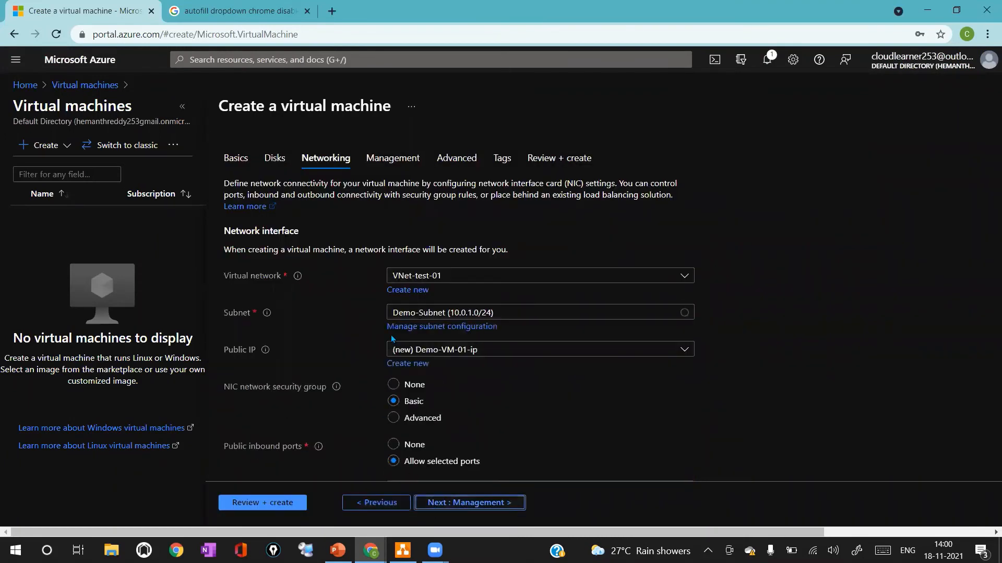
click(416, 277)
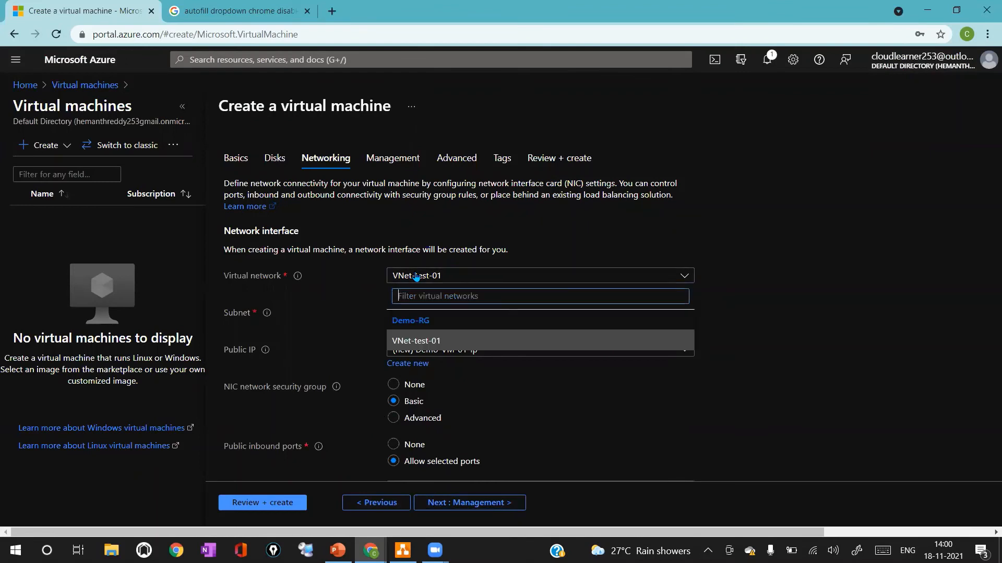
click(431, 347)
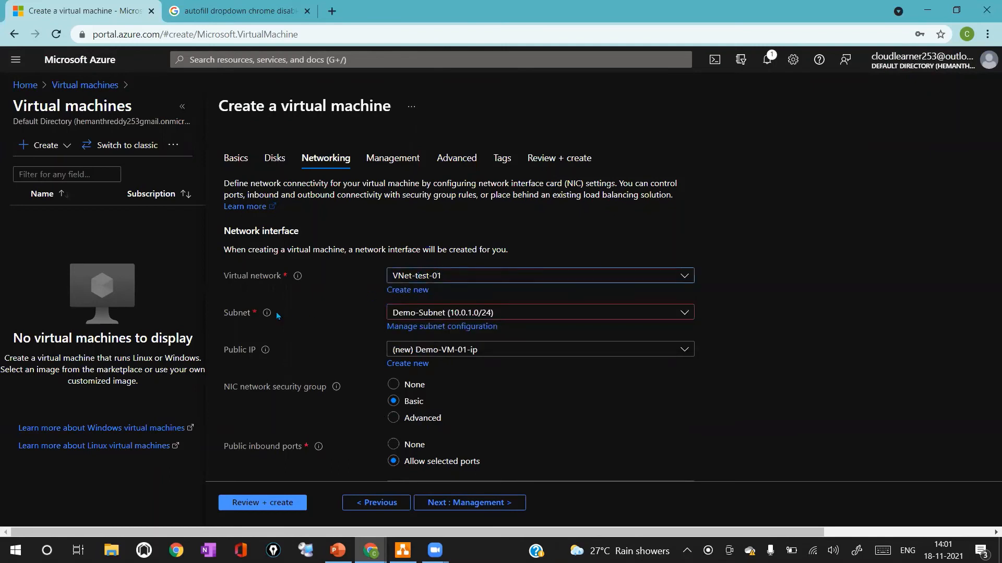
click(501, 315)
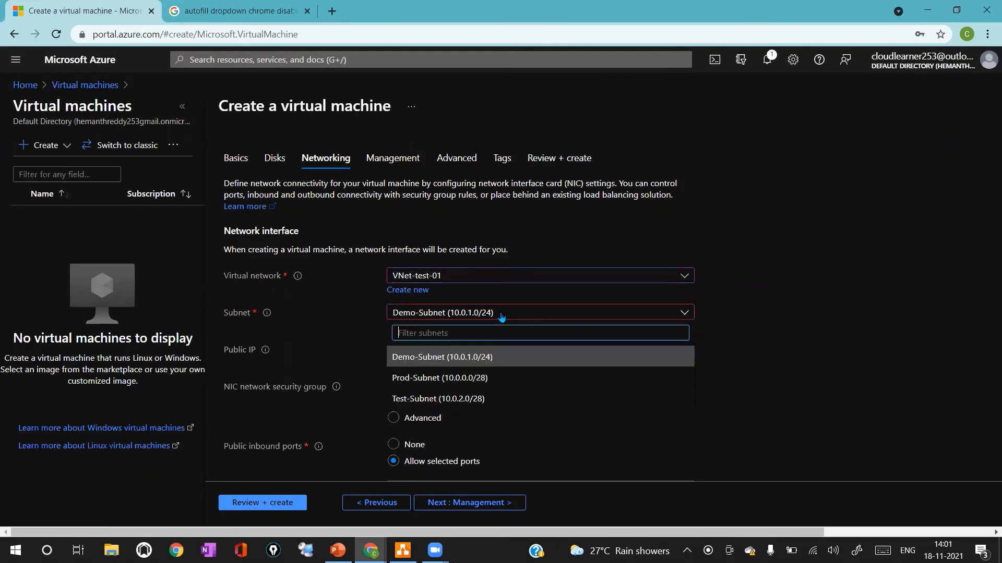
click(452, 378)
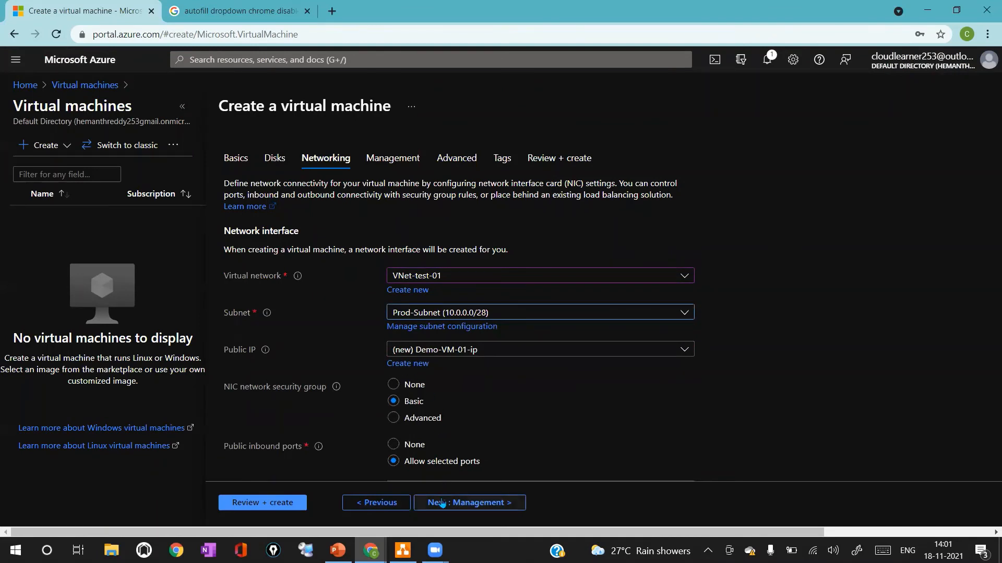
Validate and create the virtual machine, then open the deployed resource
click(282, 503)
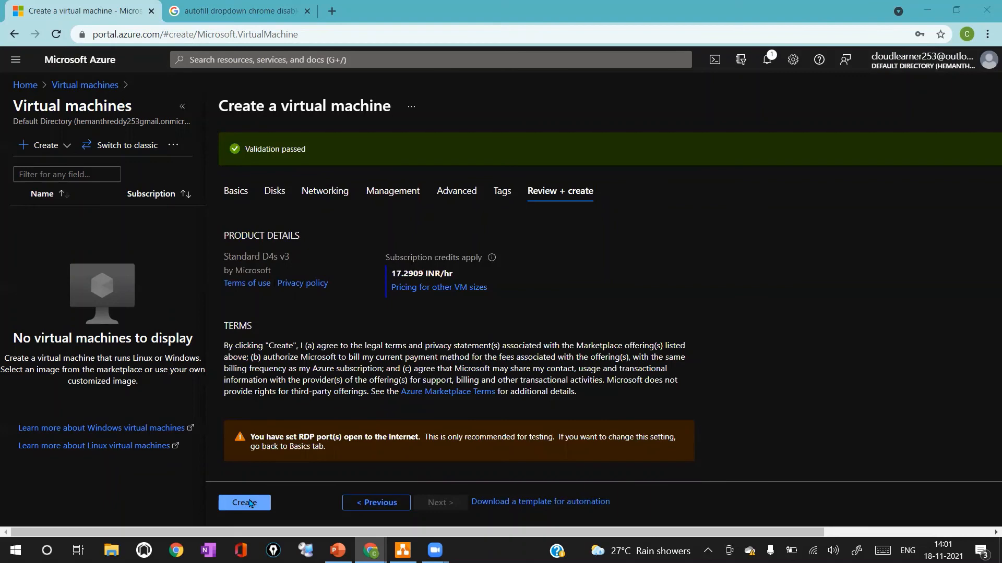
click(255, 502)
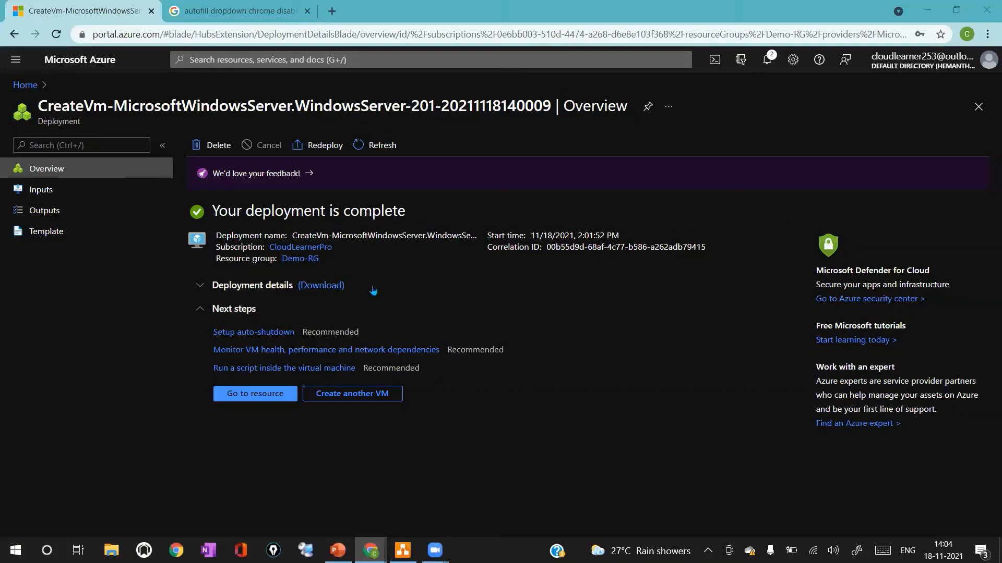
click(278, 395)
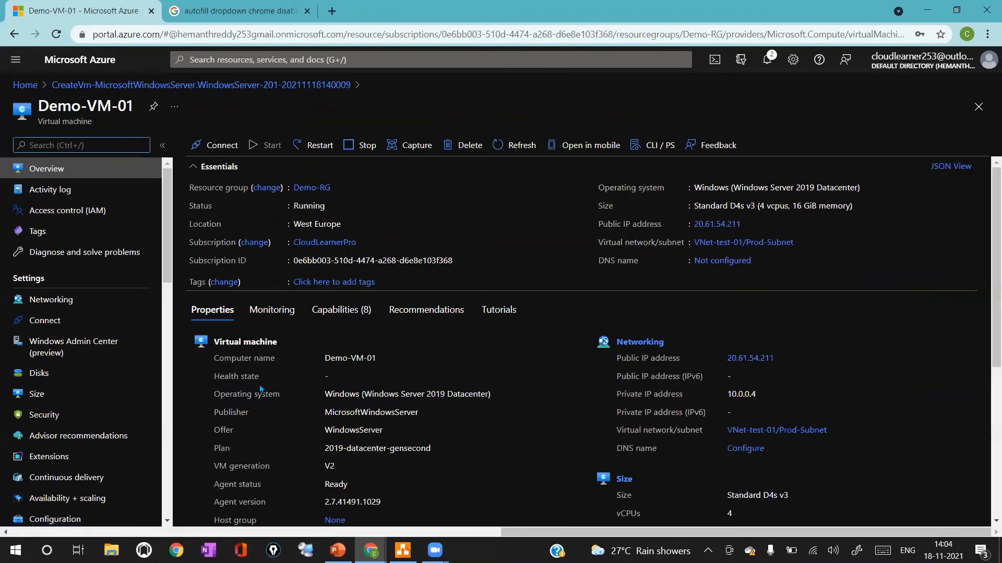
Select the VM's private IP address under Networking to examine it
click(625, 394)
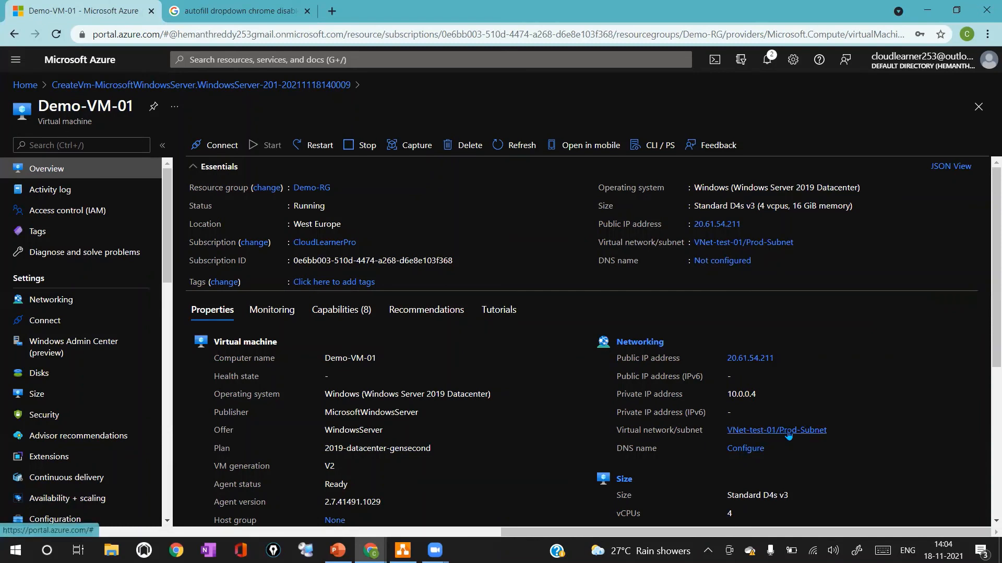
drag(732, 395, 779, 400)
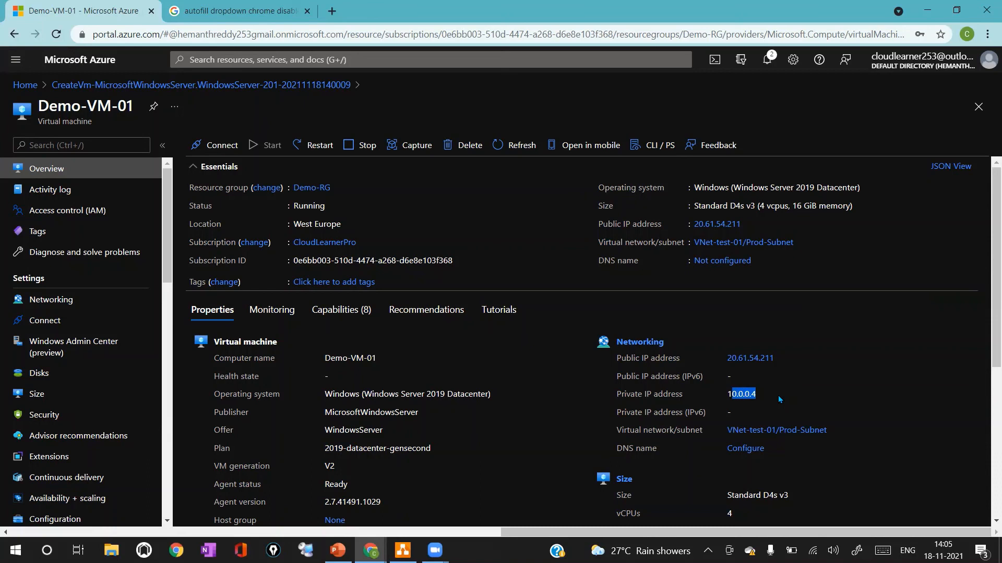
click(778, 396)
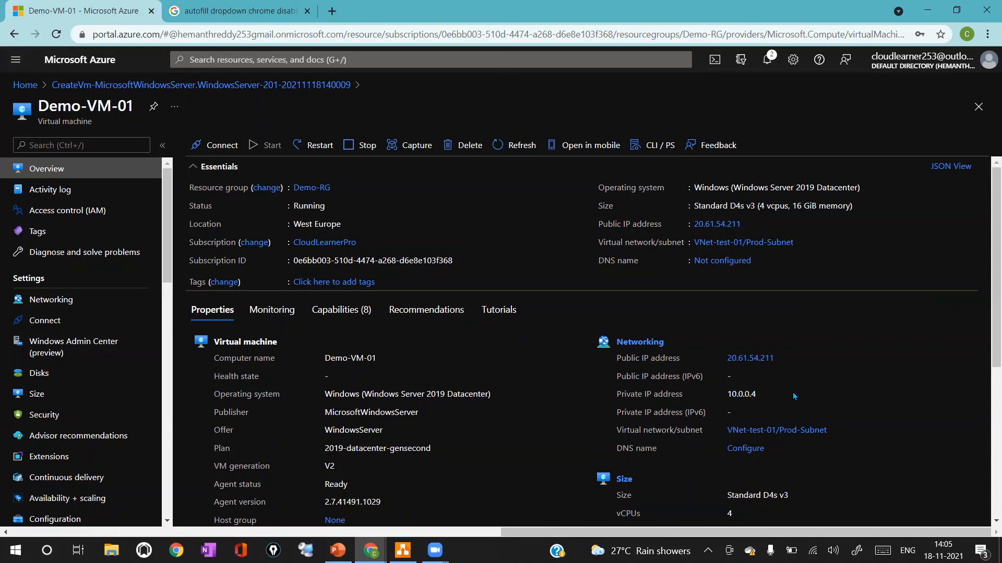